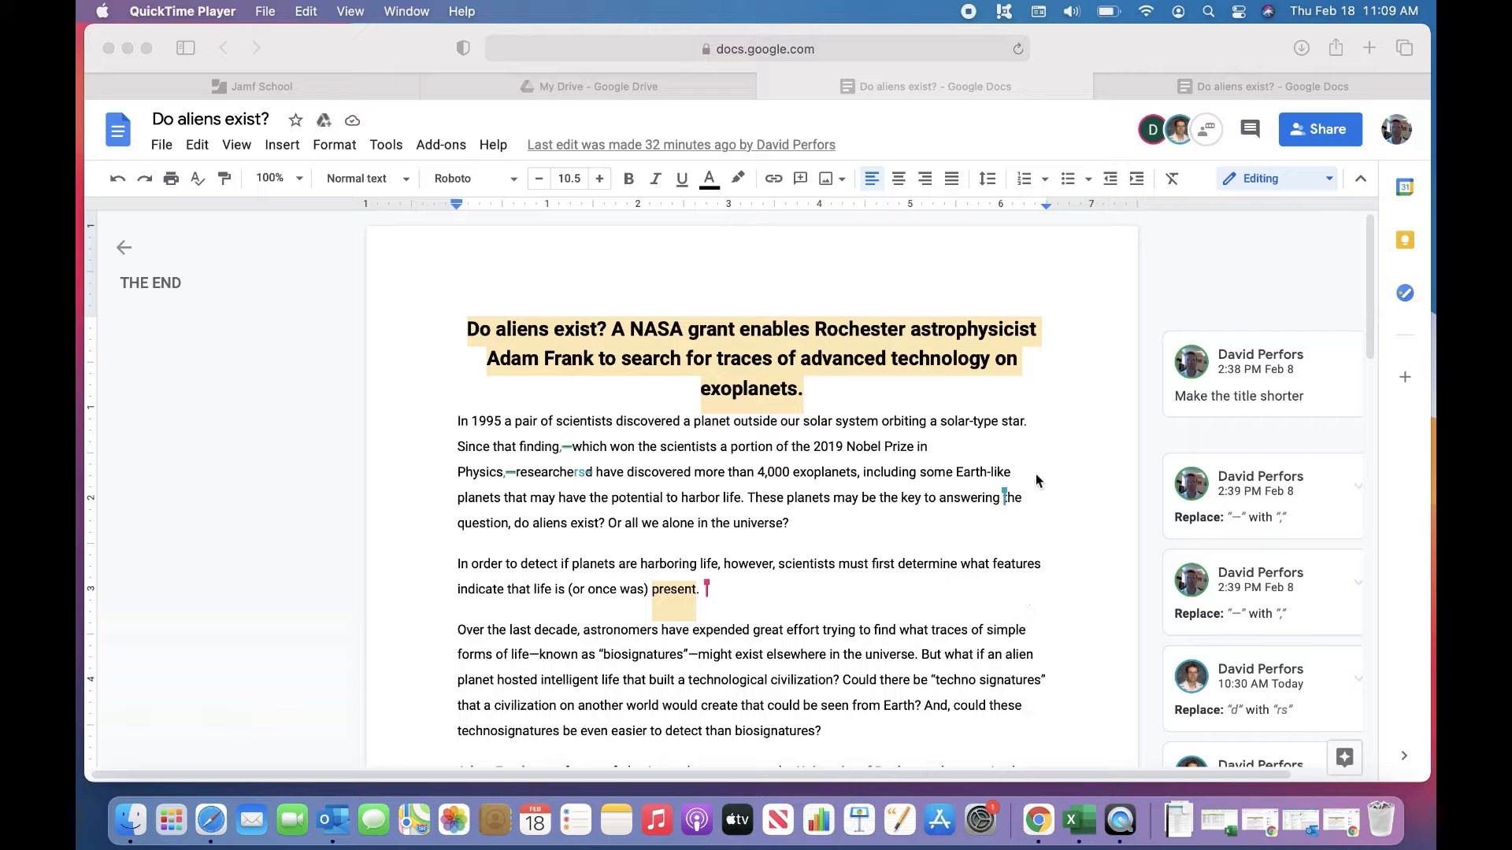
# Open the collaborator's copy of the document and examine the comments attached to "present" and to the highlighted NASA grant passage.
pyautogui.click(1155, 87)
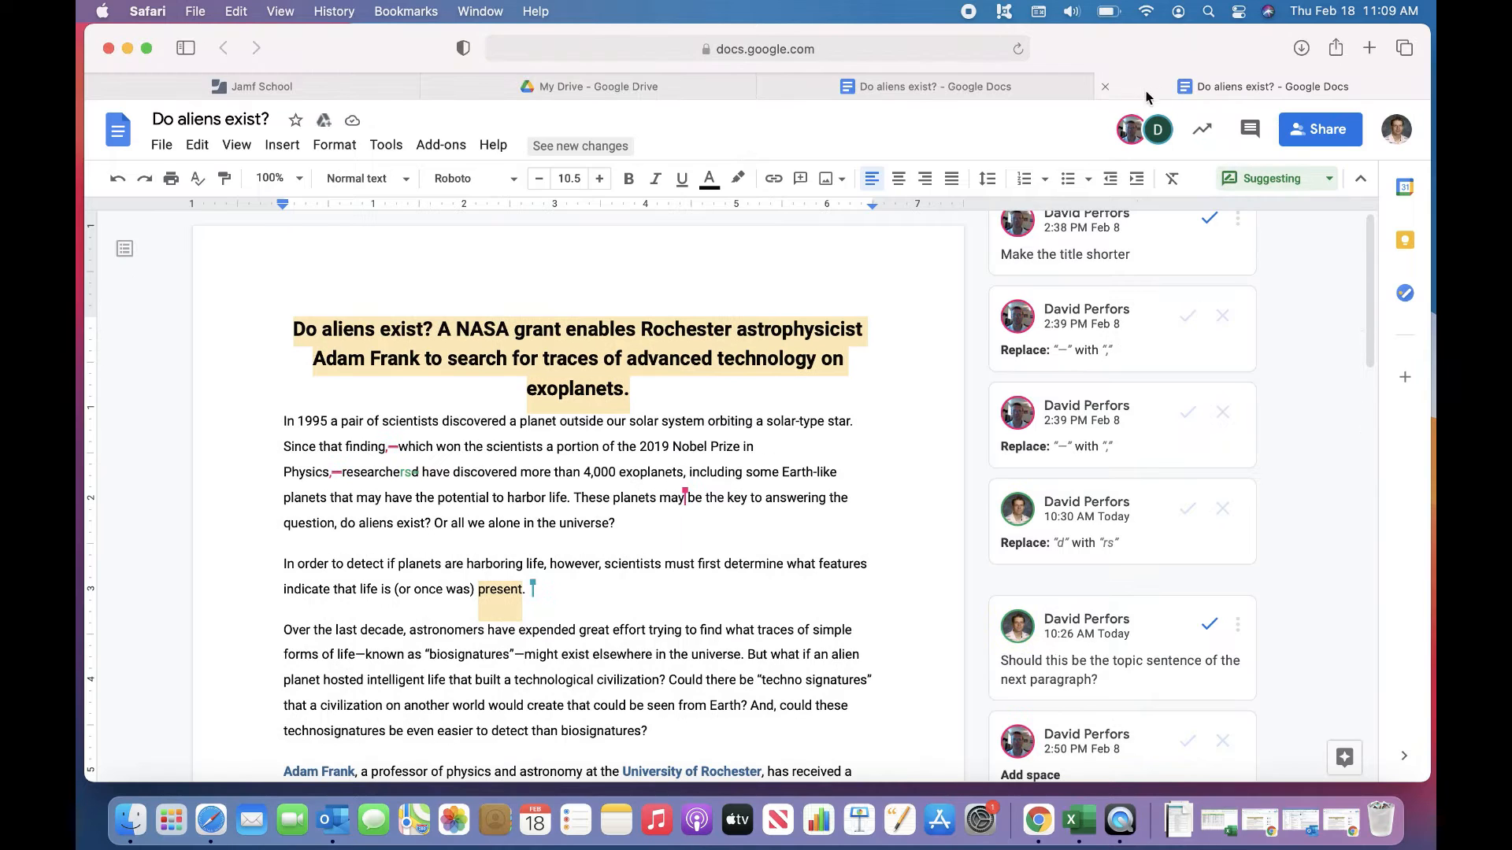
pyautogui.click(1039, 819)
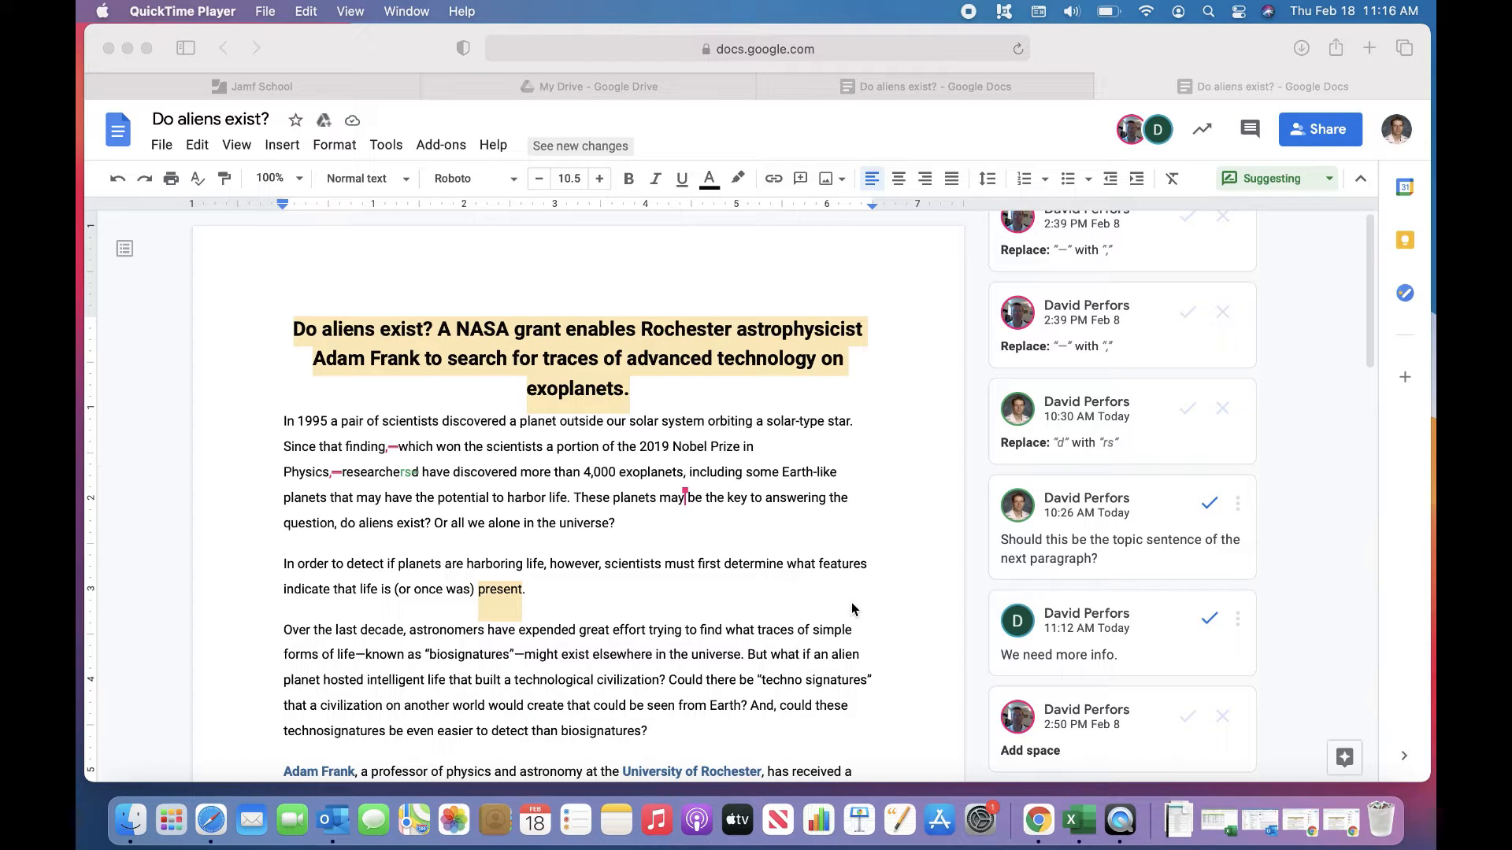
pyautogui.click(733, 463)
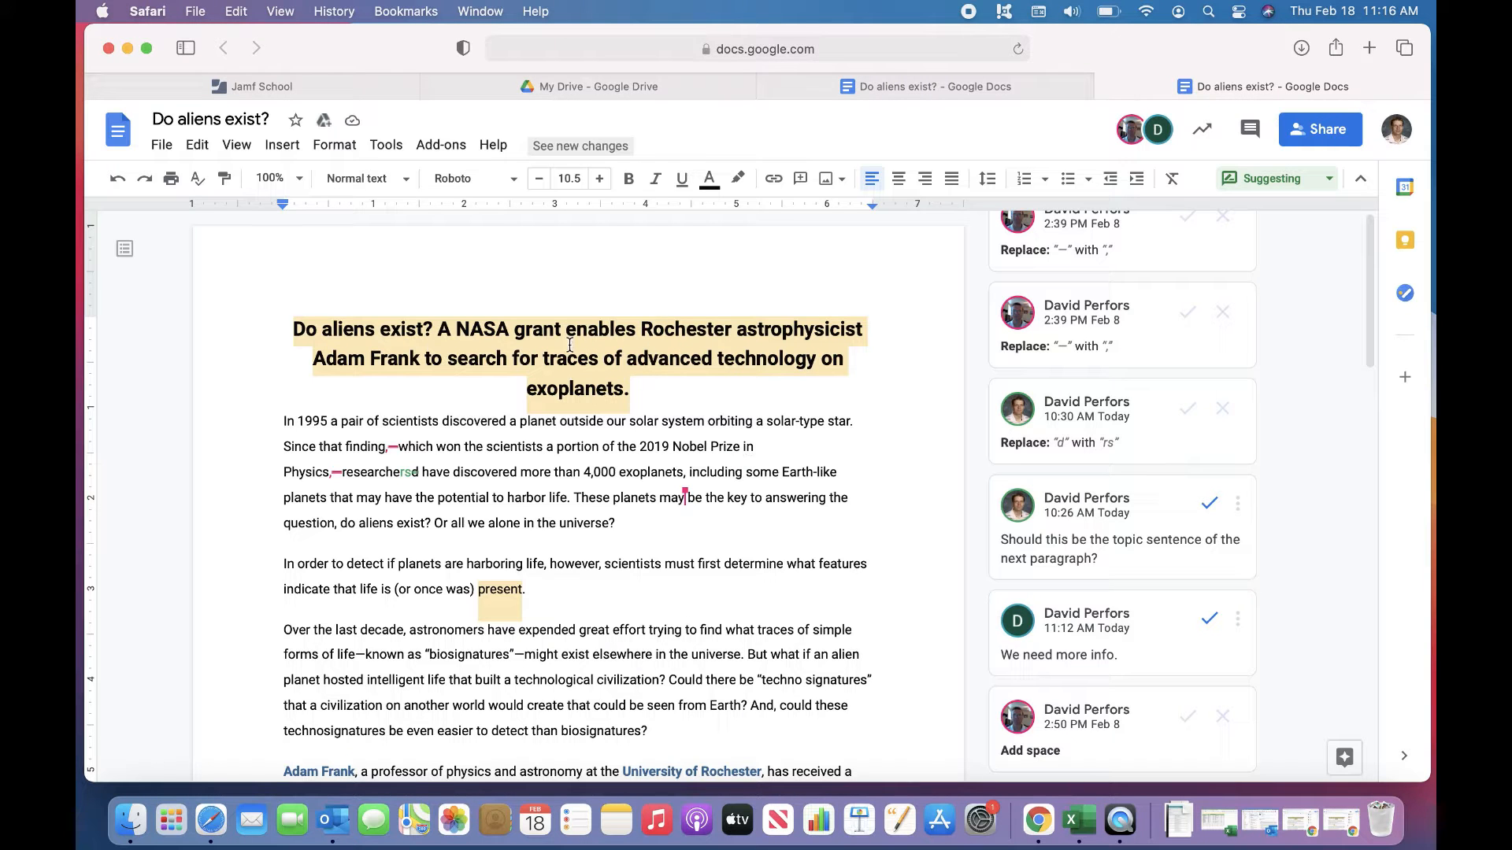
pyautogui.scroll(-4, 581, 464)
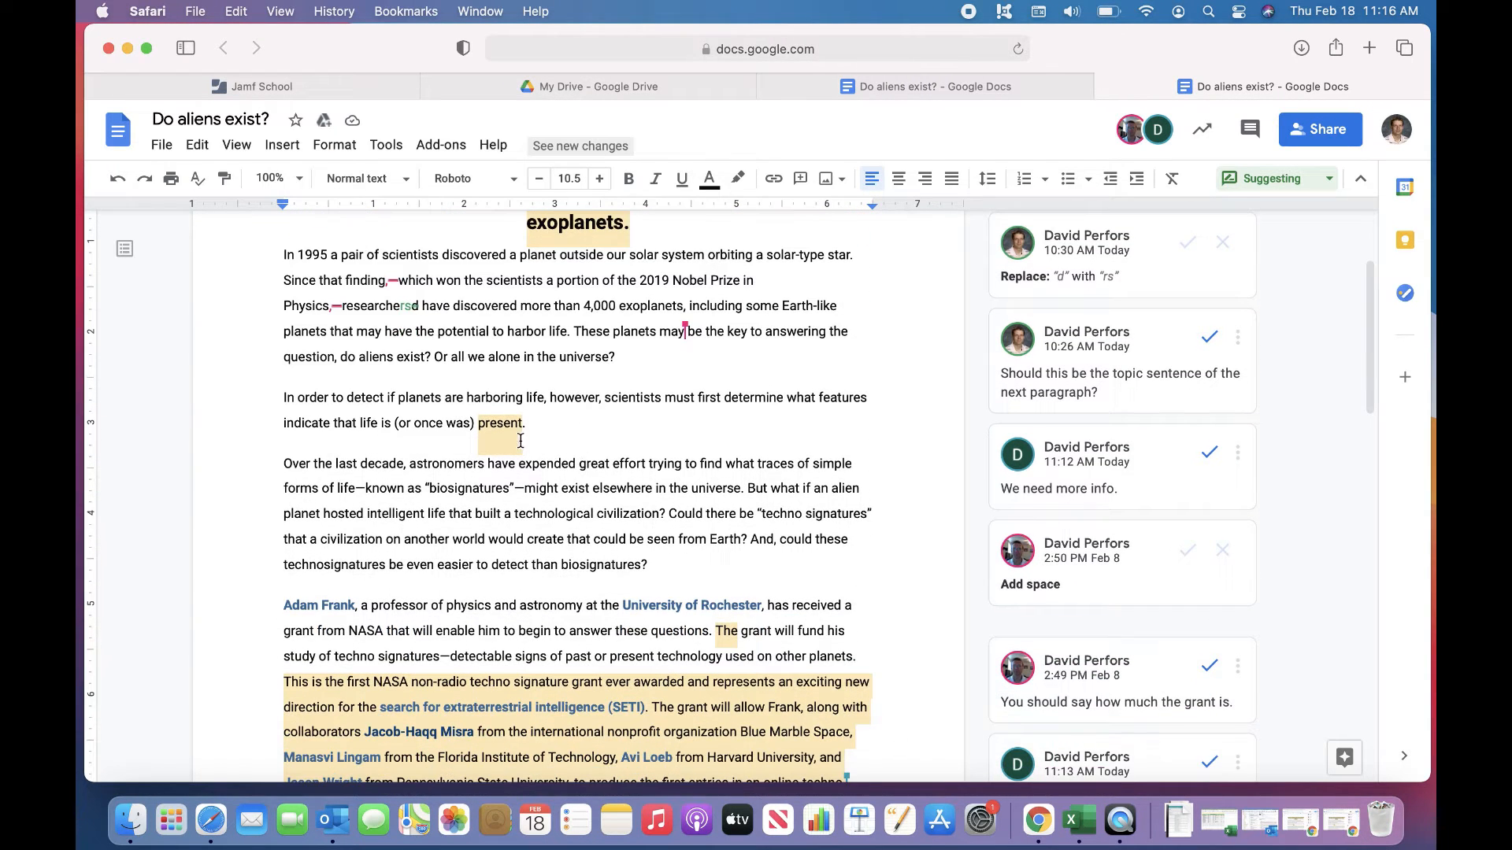
pyautogui.scroll(-5, 521, 441)
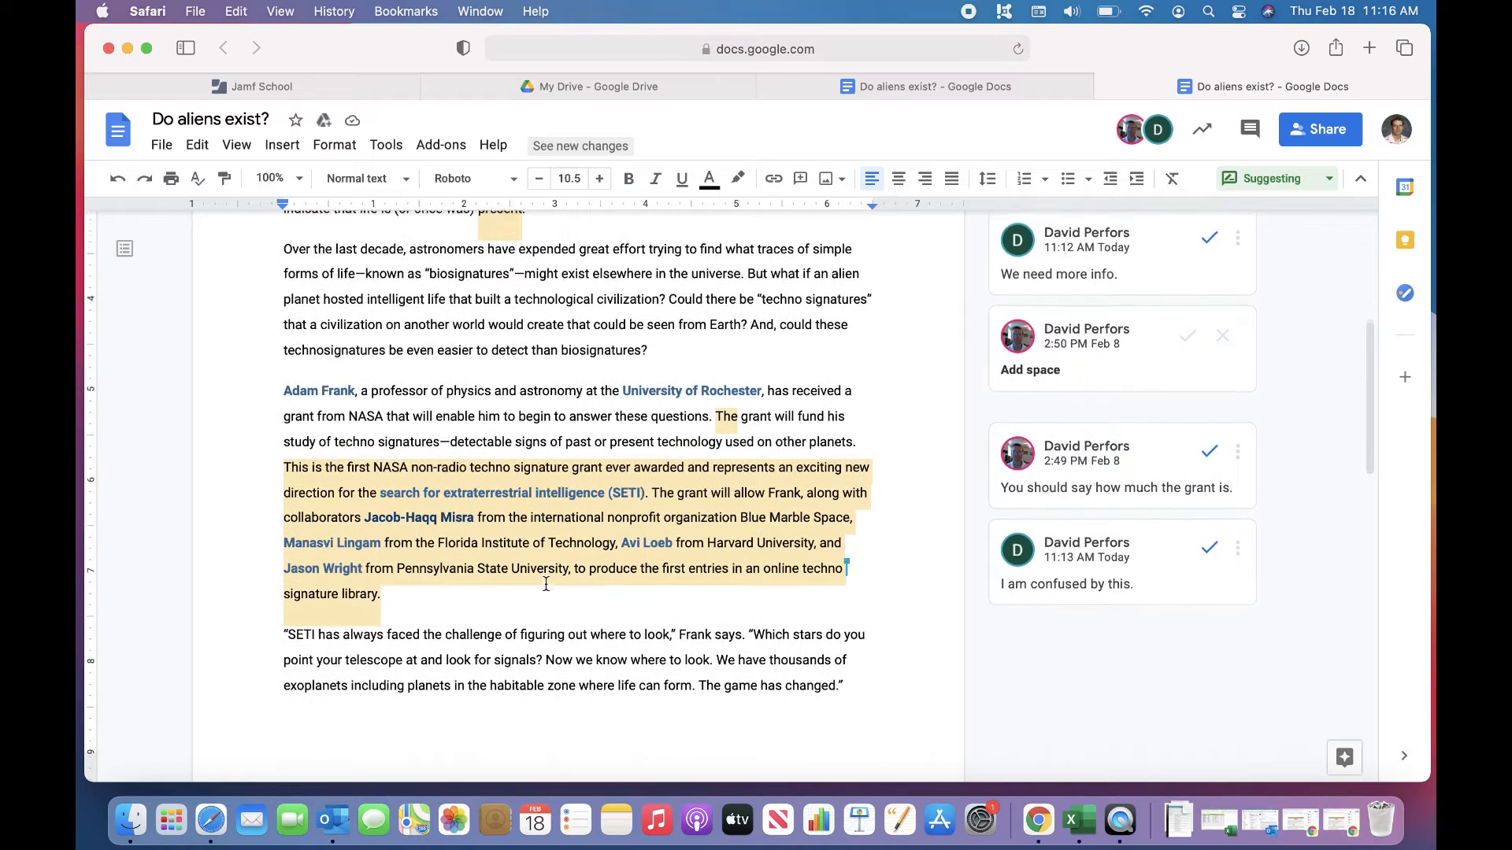
pyautogui.scroll(-1, 545, 584)
pyautogui.scroll(6, 545, 584)
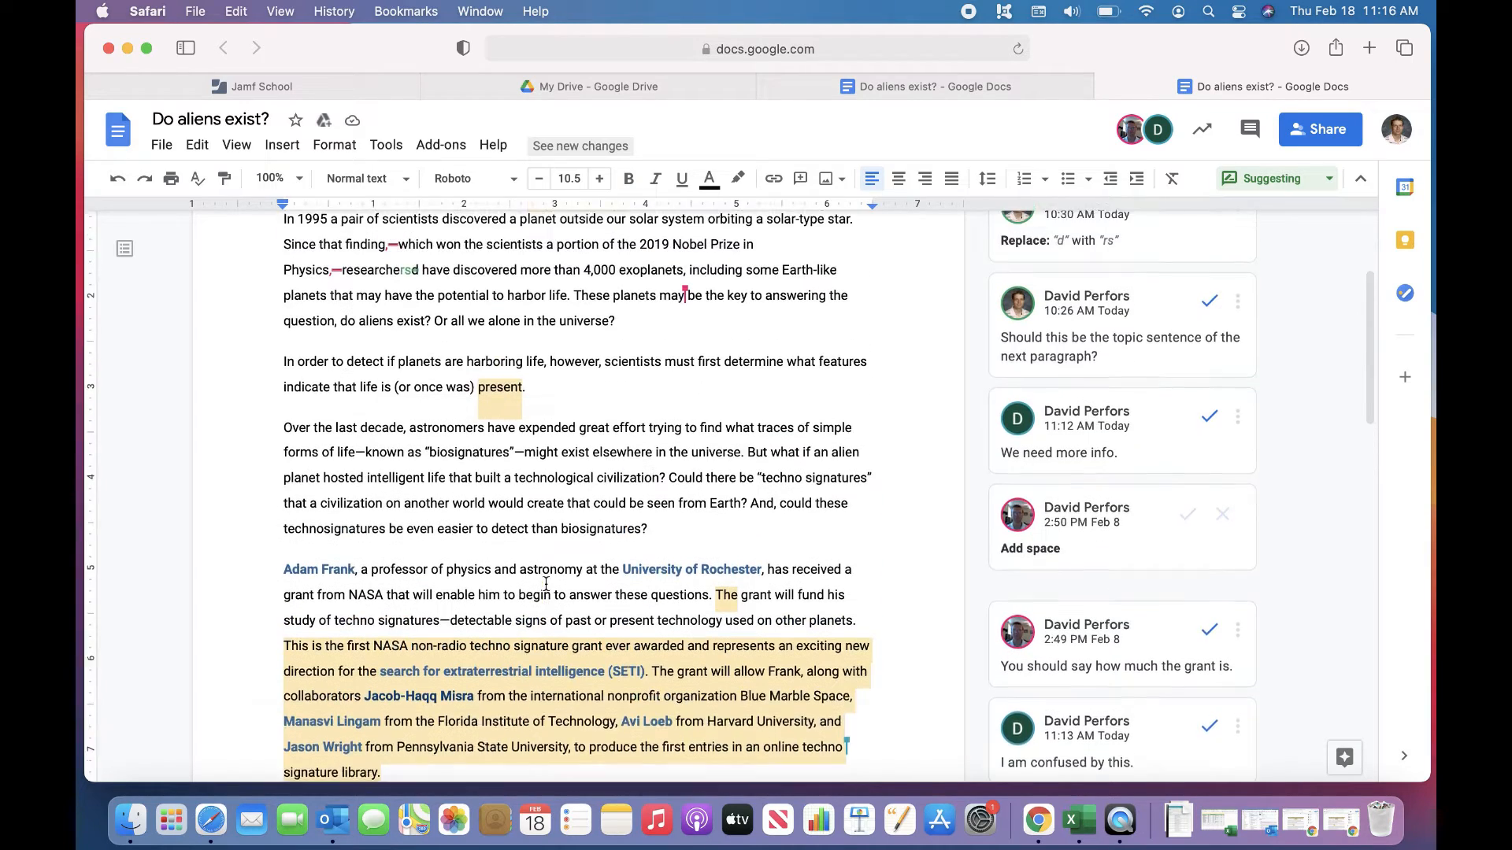
pyautogui.click(508, 463)
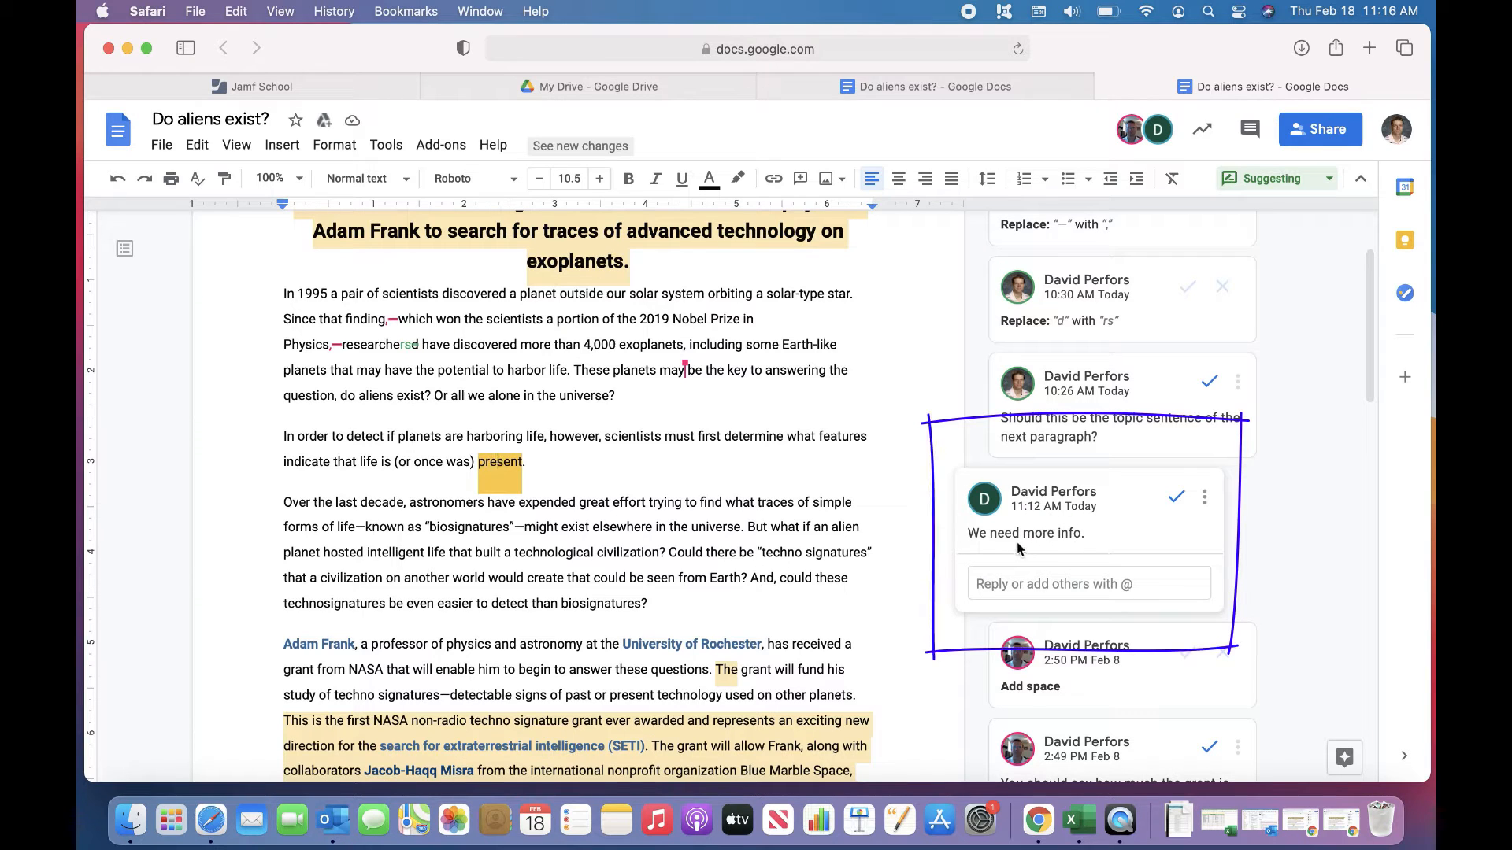
pyautogui.click(728, 736)
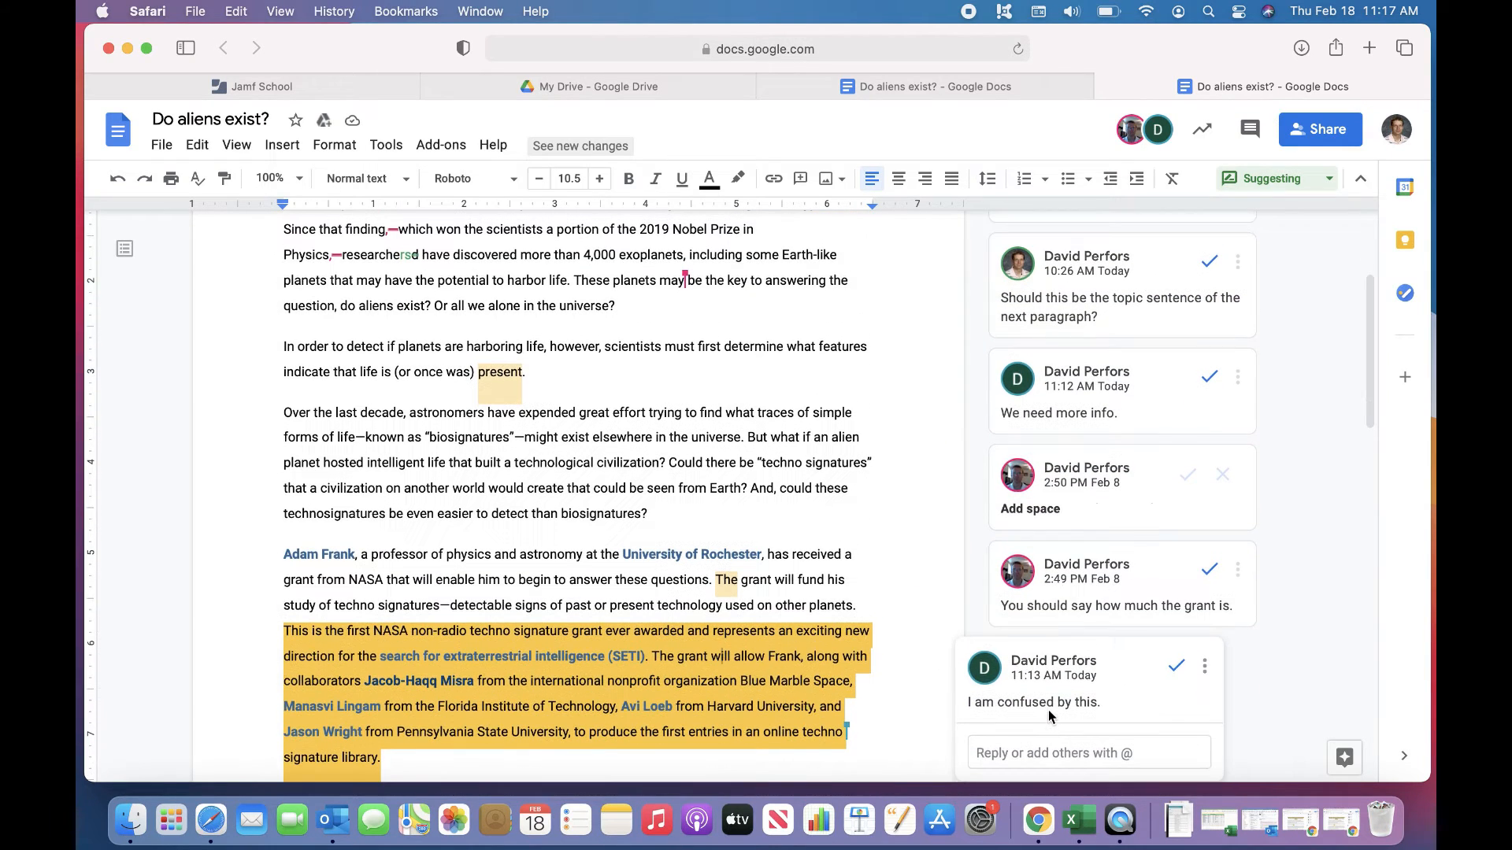
# Add the comment "Which planets?" to the words "These planets" in the first paragraph.
pyautogui.scroll(3, 807, 550)
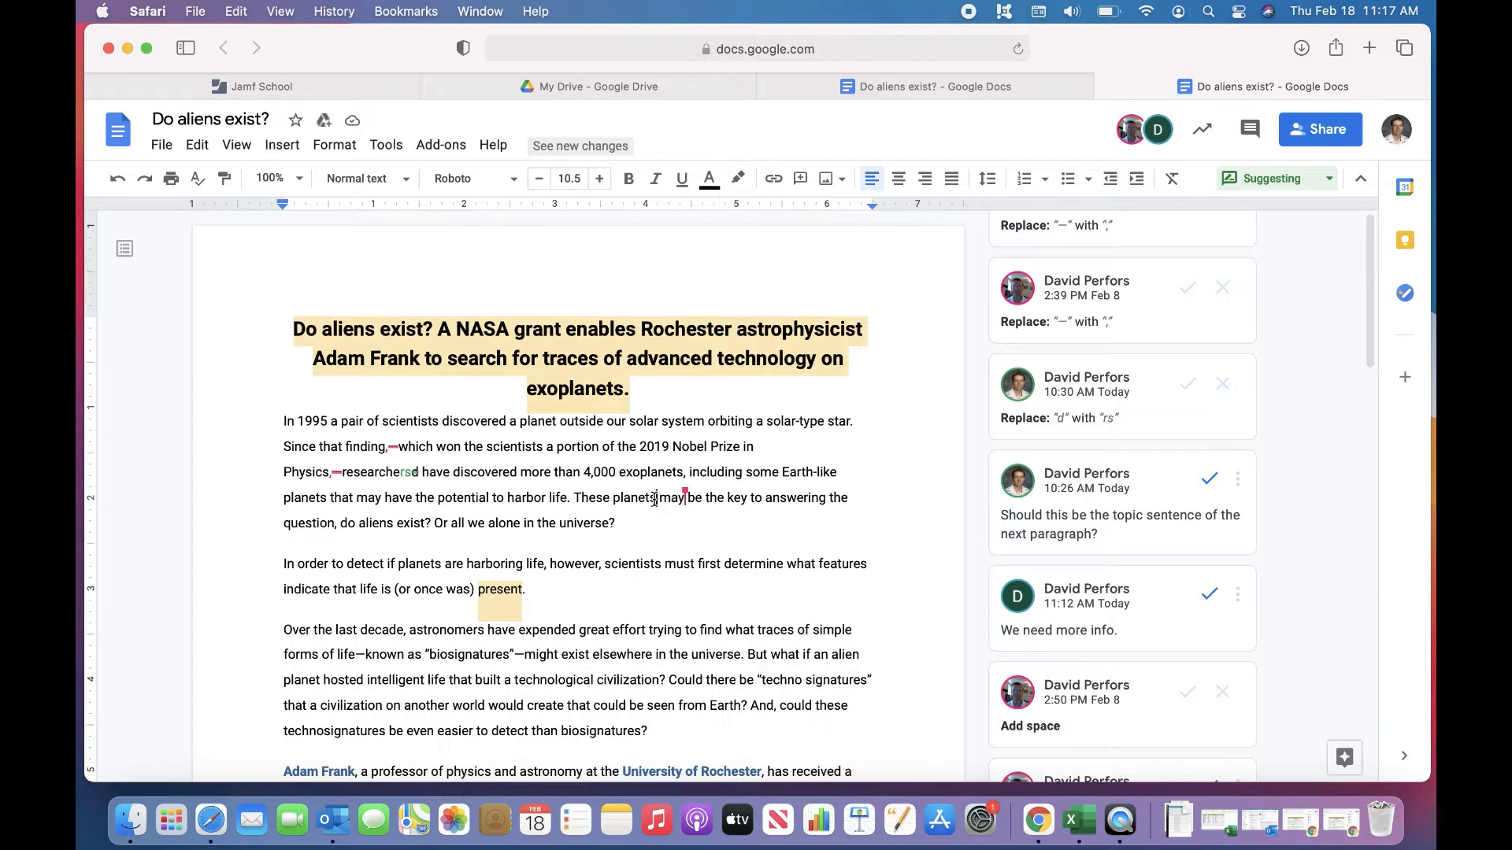
pyautogui.moveTo(655, 499); pyautogui.dragTo(578, 501)
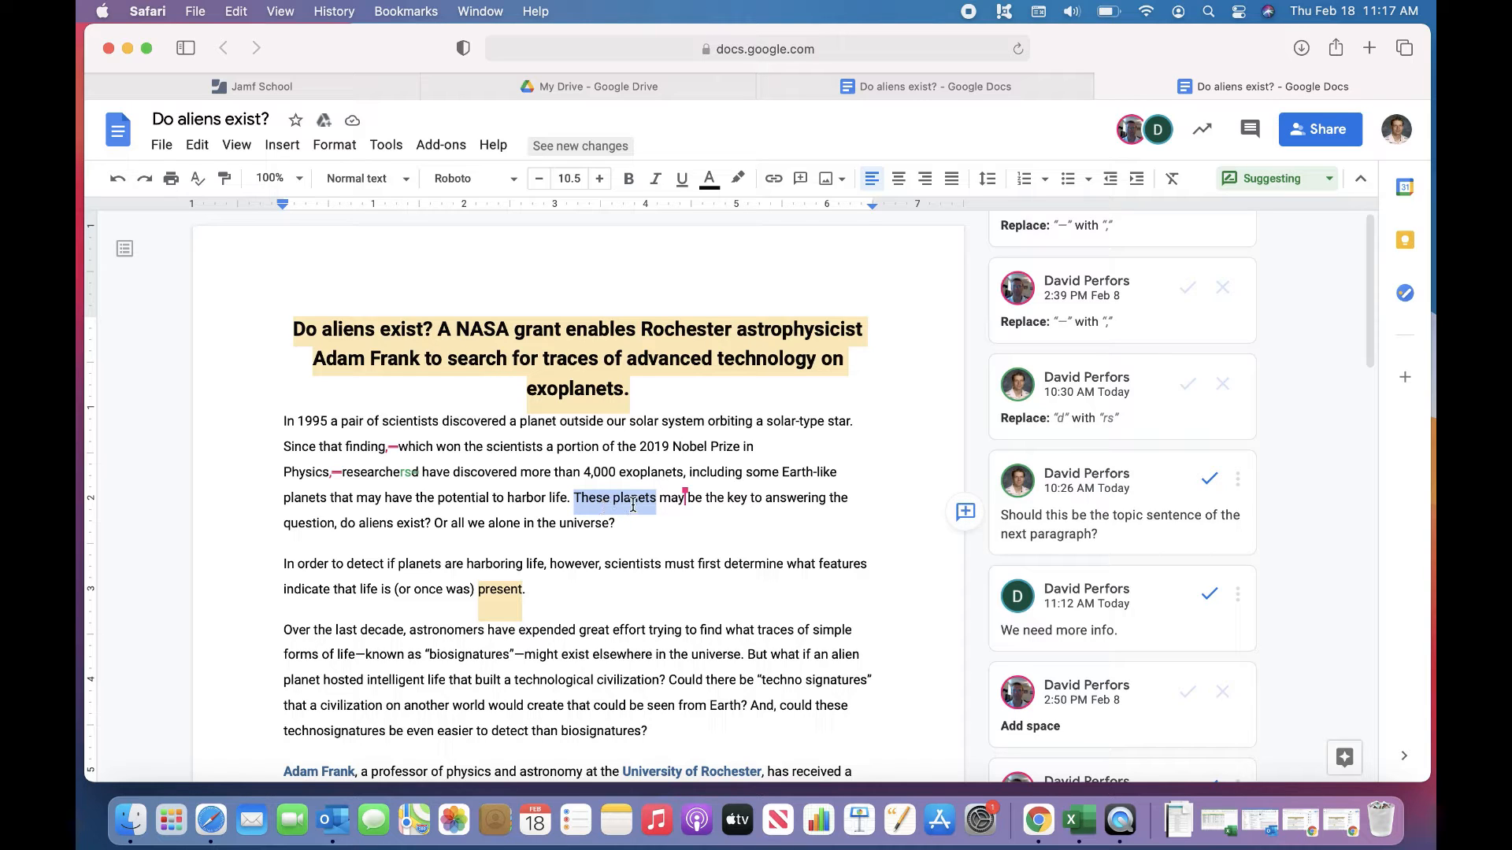
pyautogui.click(284, 146)
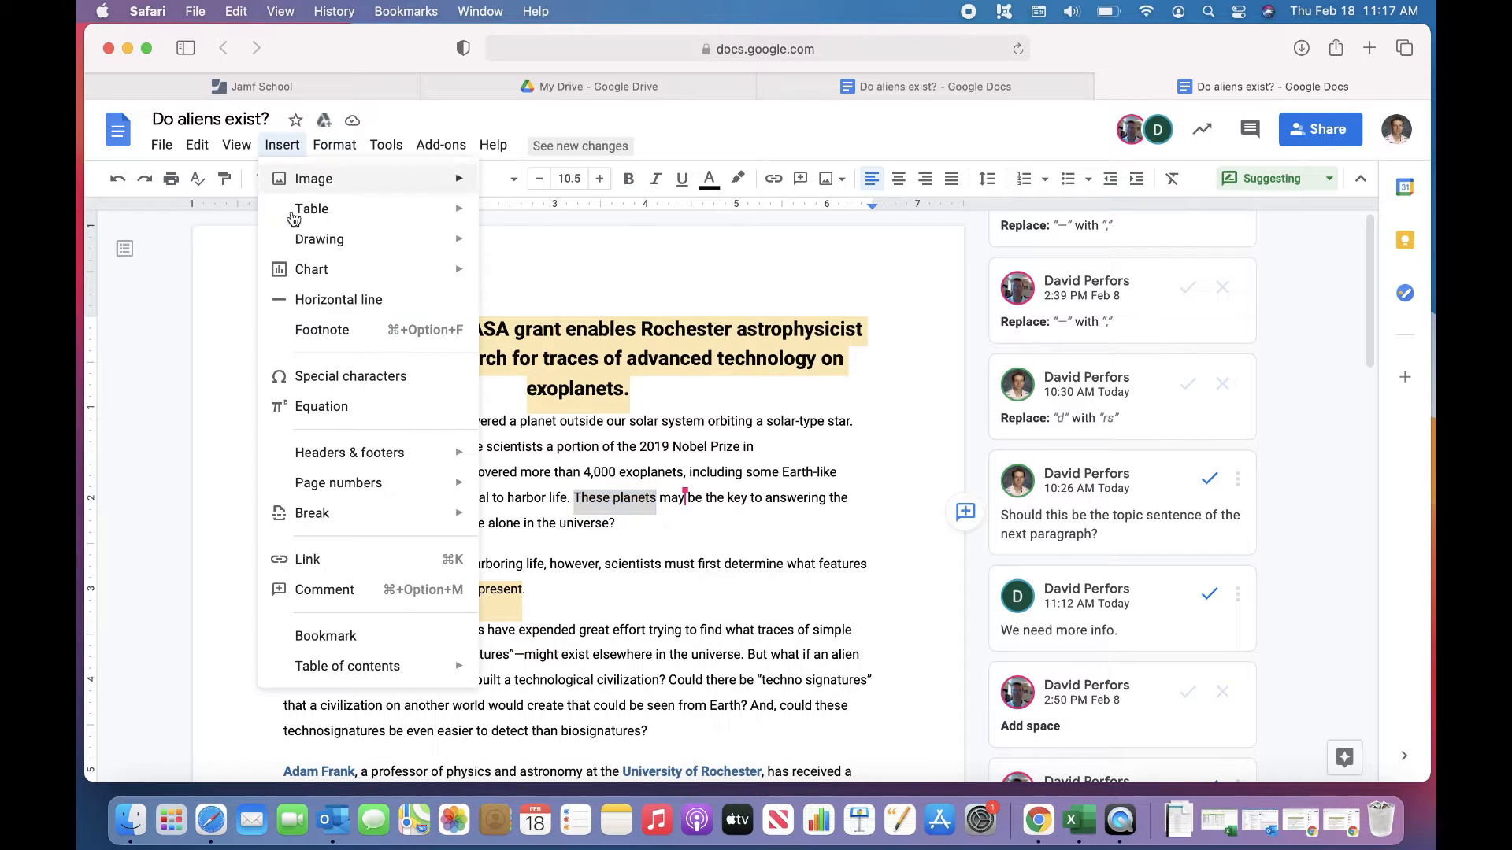
pyautogui.click(323, 584)
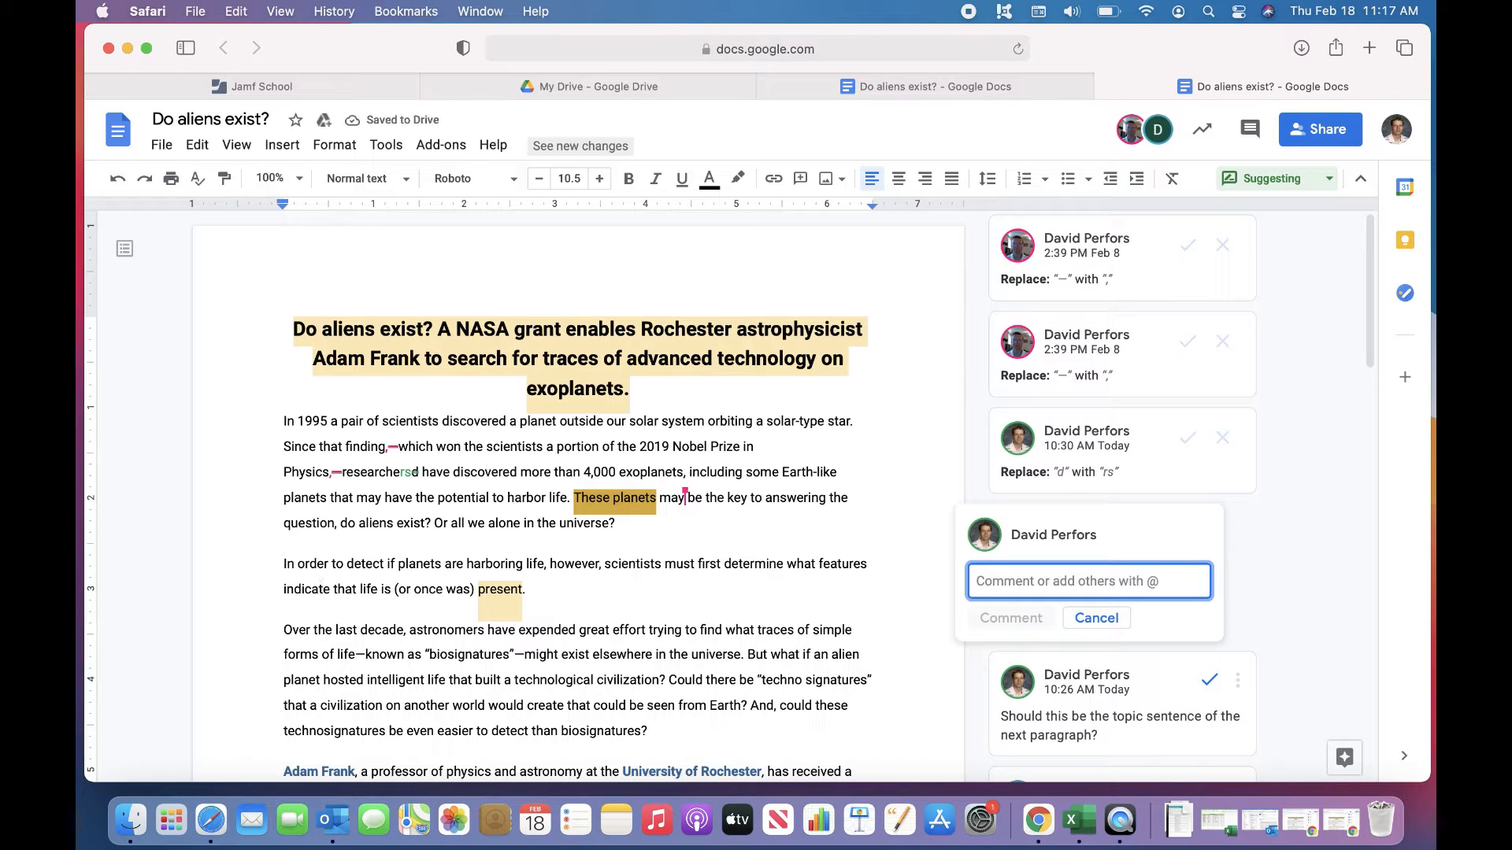
pyautogui.write('Which planets?')
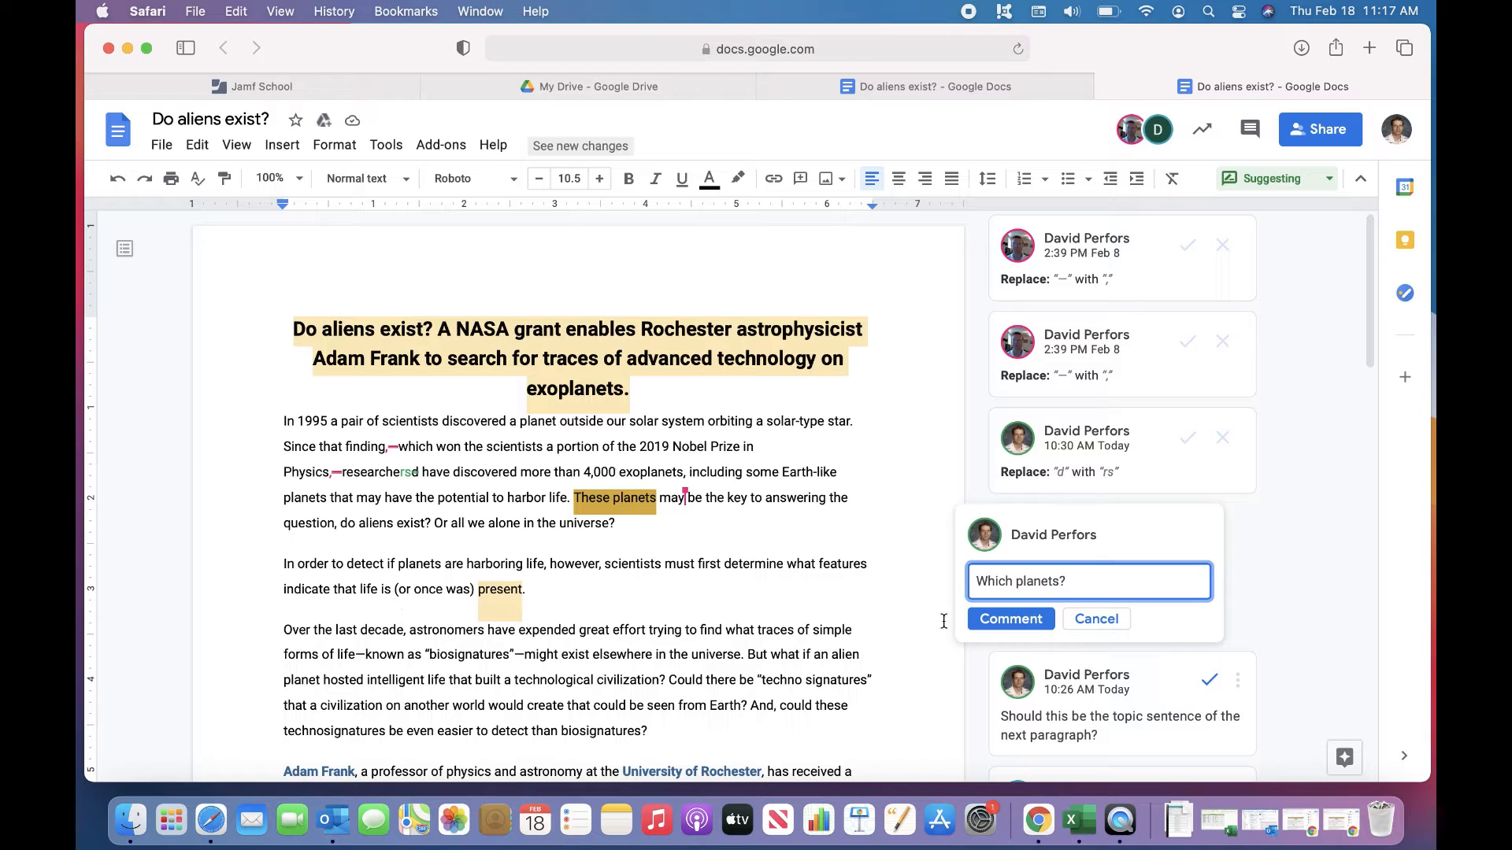
pyautogui.click(1004, 621)
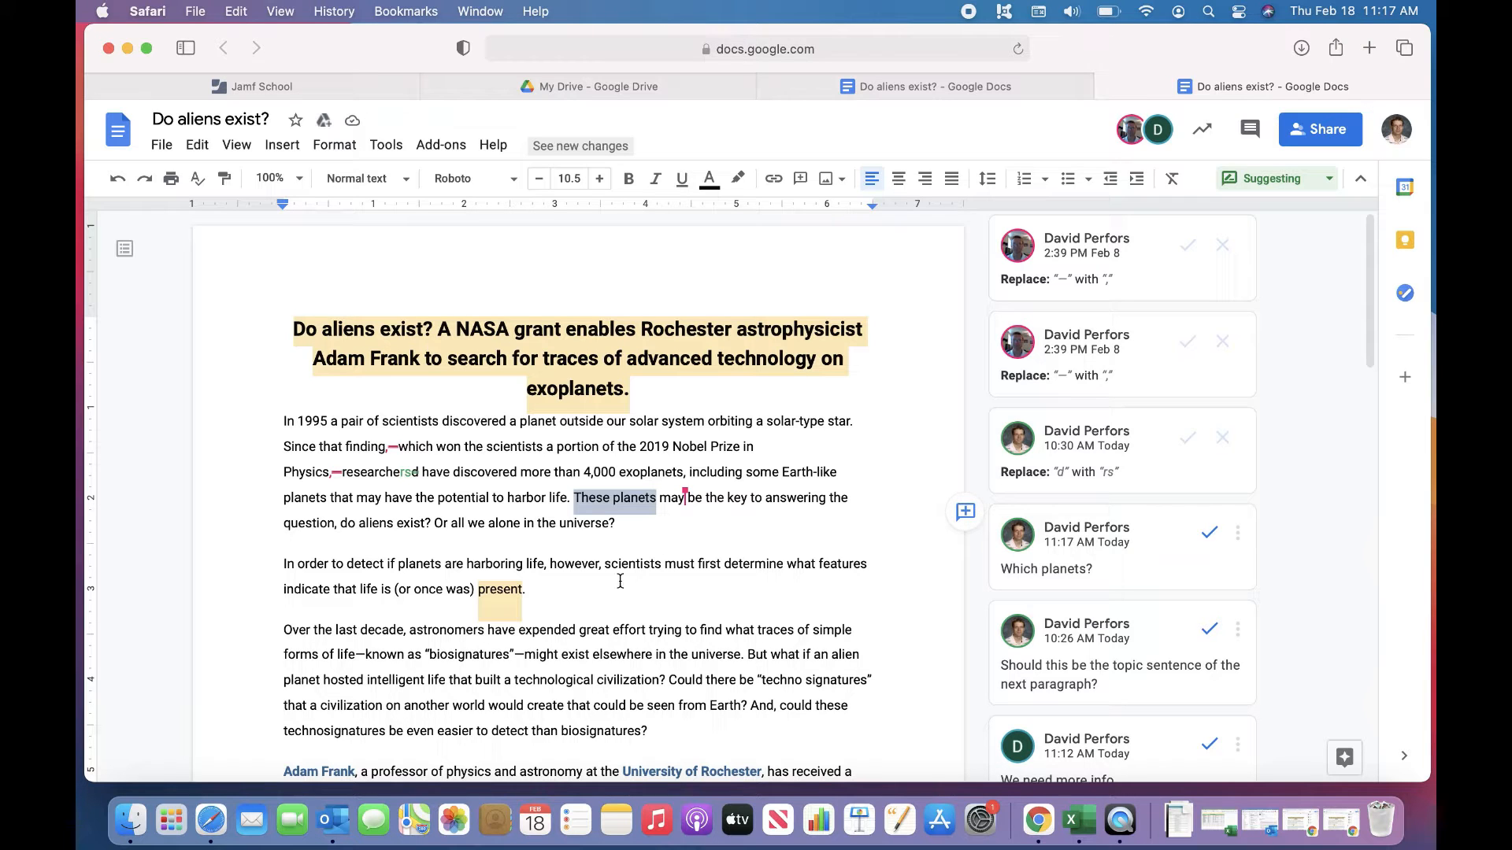
# Resolve the "We need more info." comment attached to the word "present" in the second paragraph.
pyautogui.click(506, 590)
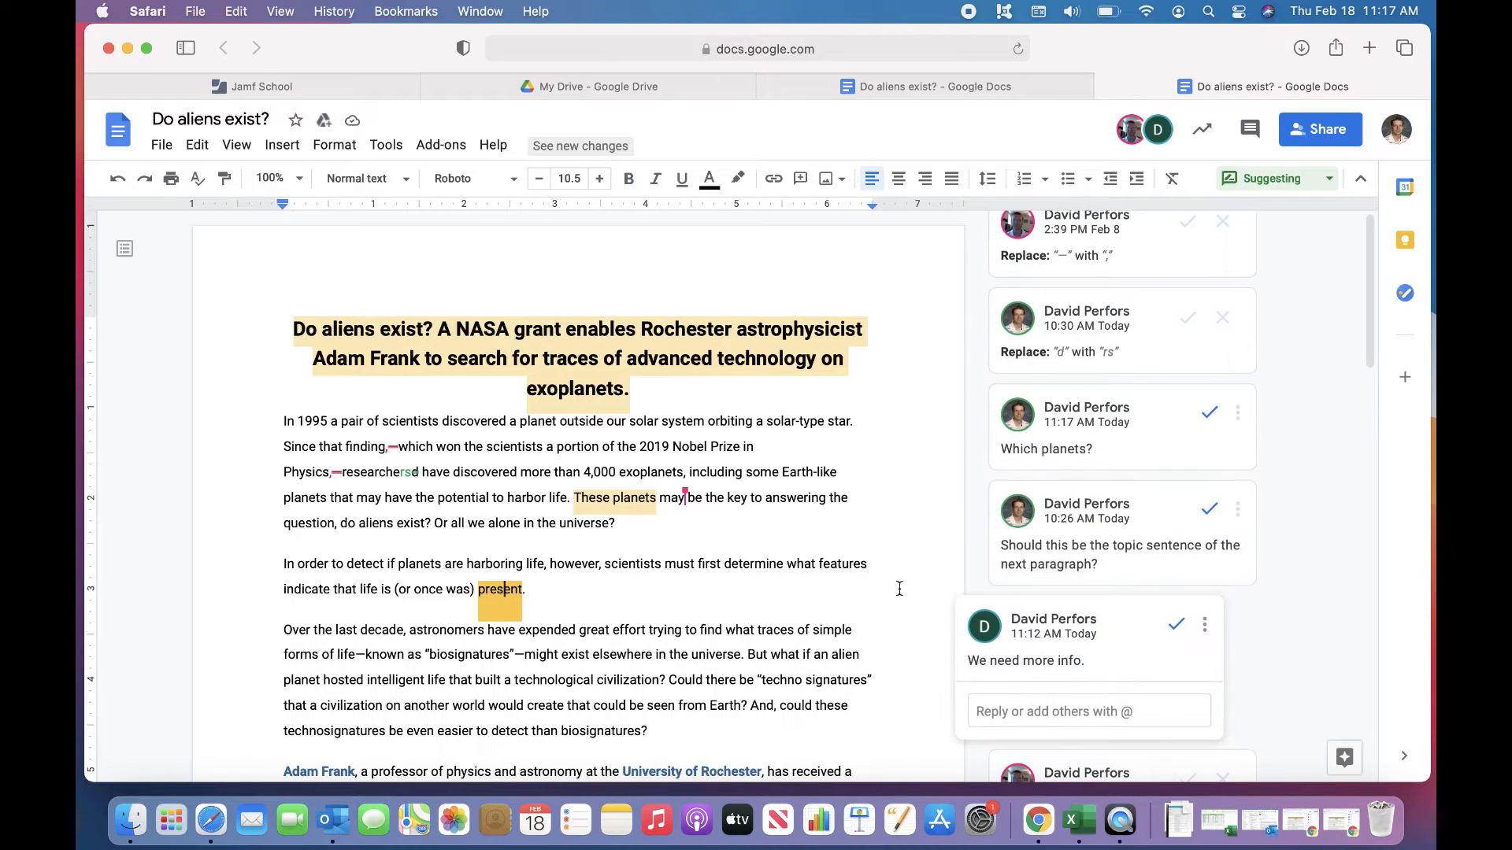
pyautogui.click(1179, 627)
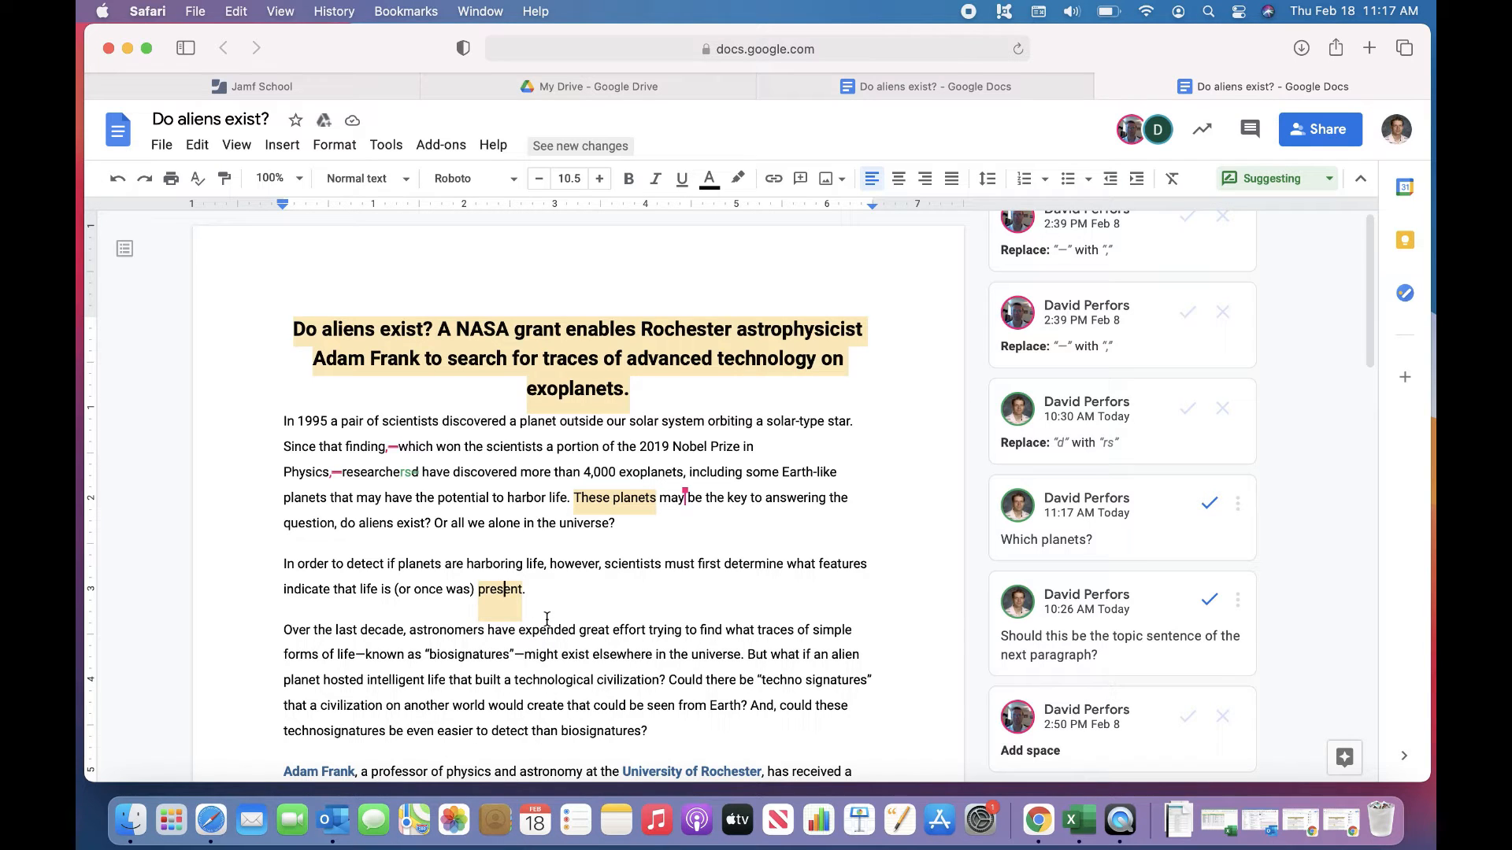
pyautogui.scroll(-2, 547, 619)
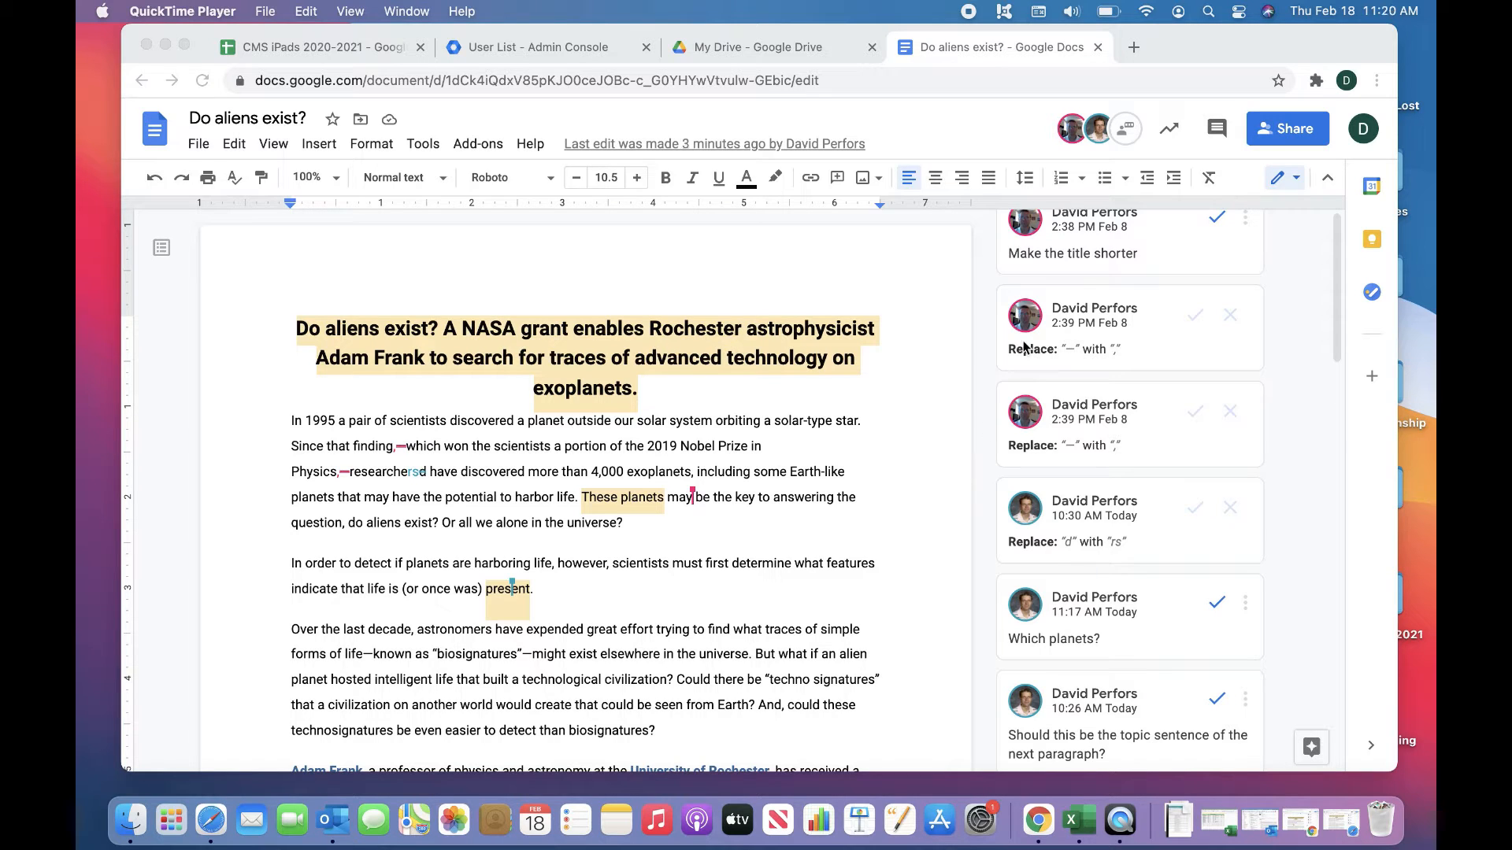
# Switch the document to Suggesting mode so that edits become suggestions.
pyautogui.click(1293, 182)
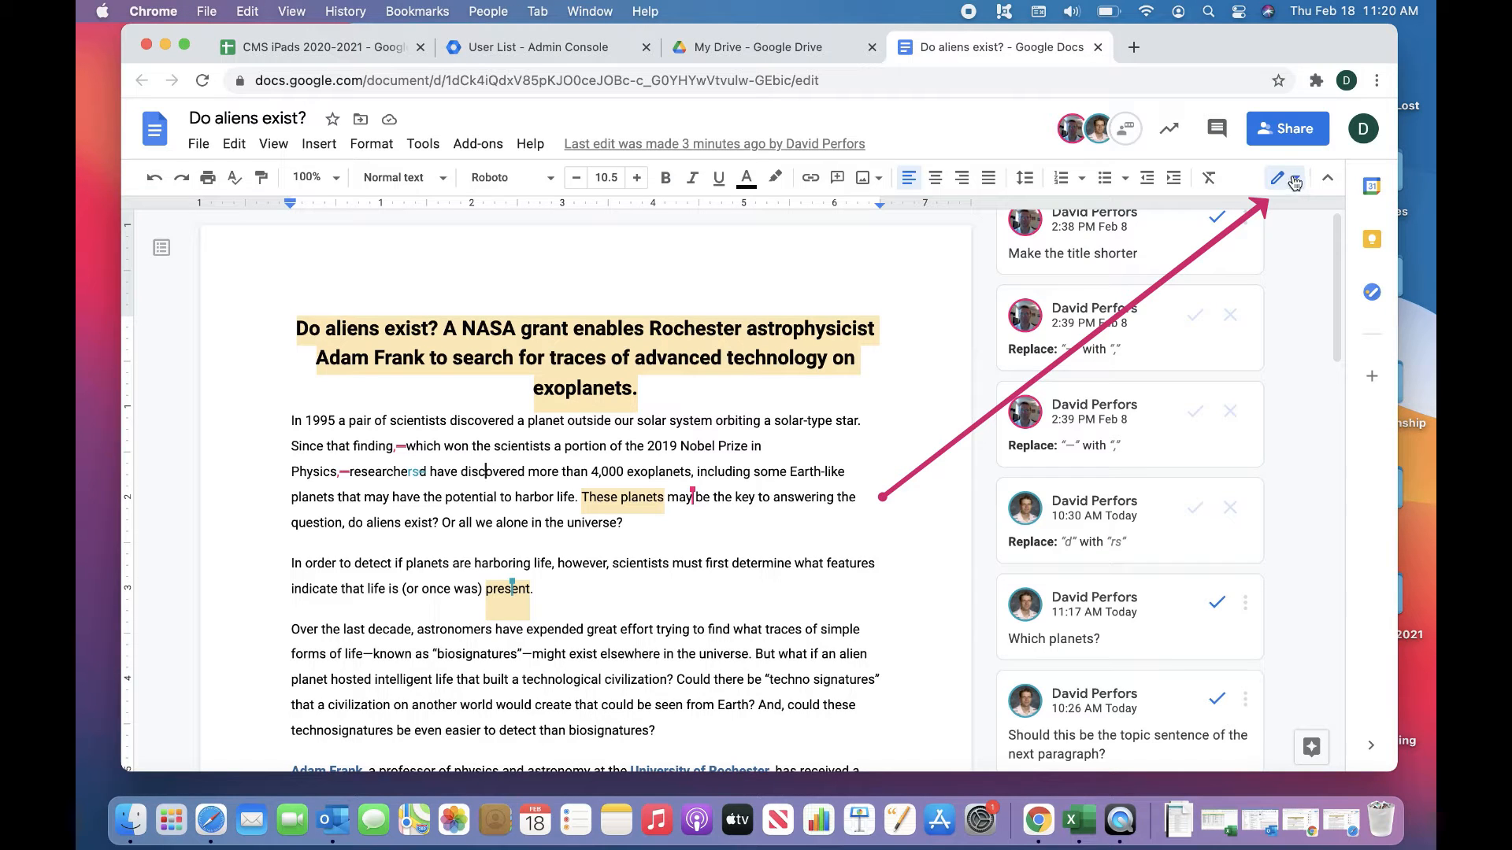
pyautogui.click(1295, 182)
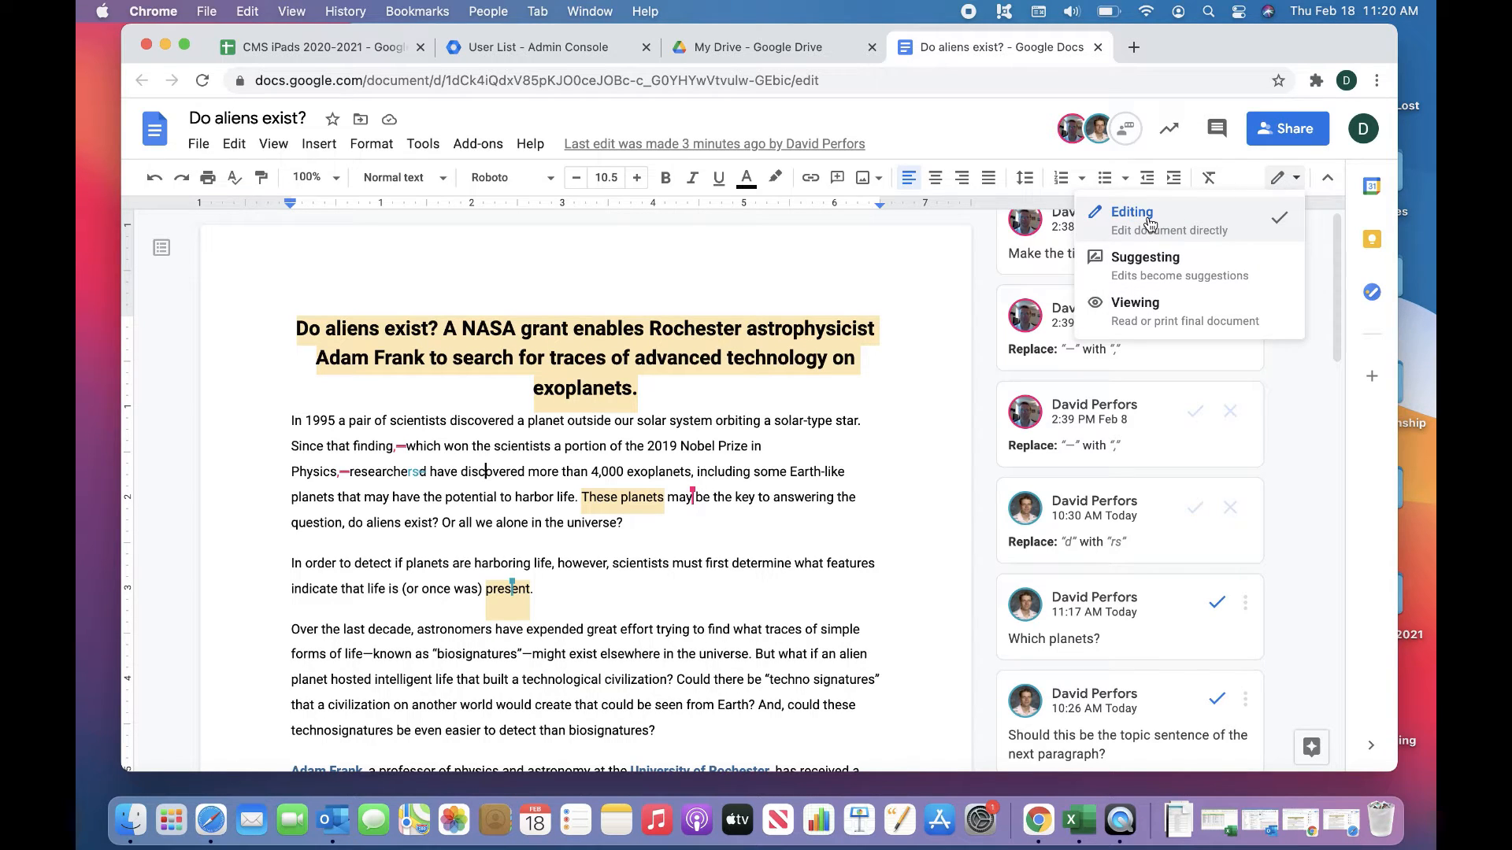
pyautogui.click(1154, 265)
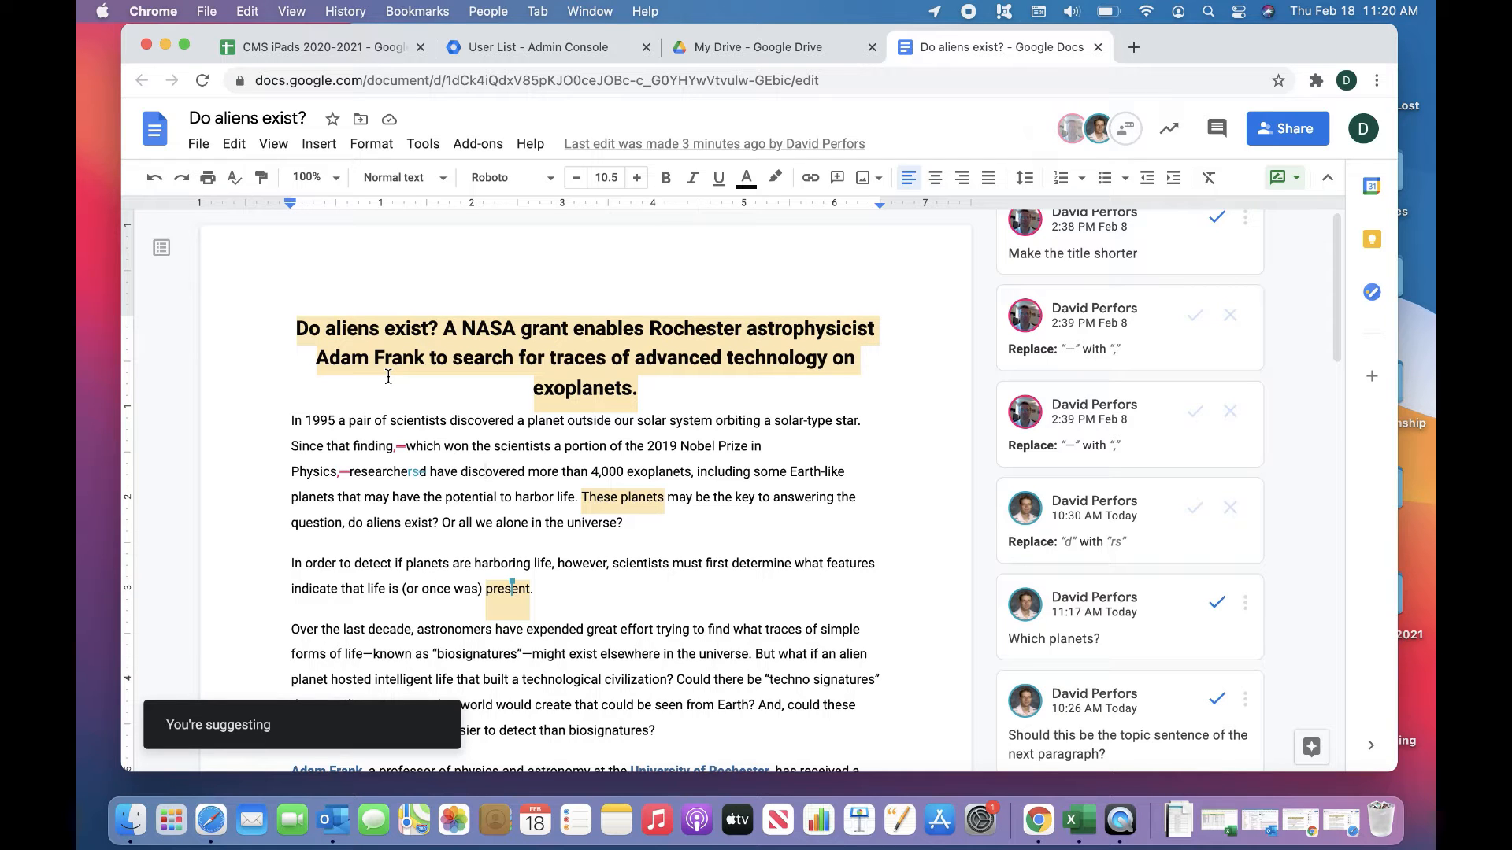
# Suggest two new paragraphs above the title, with a byline reading "By:" followed by the three authors' first names.
pyautogui.click(298, 329)
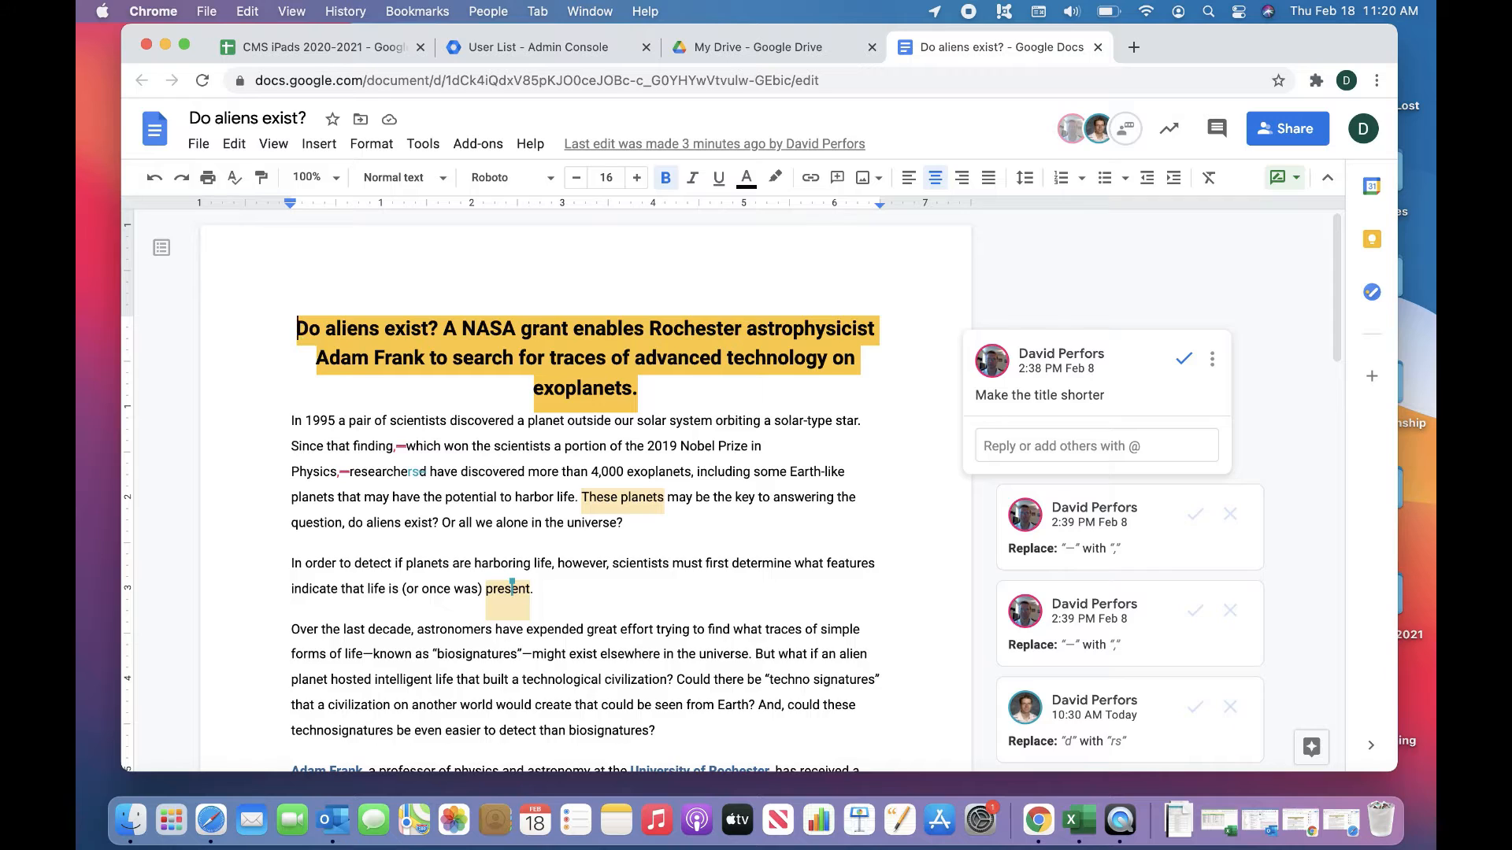
pyautogui.press('Return')
pyautogui.press('Return')
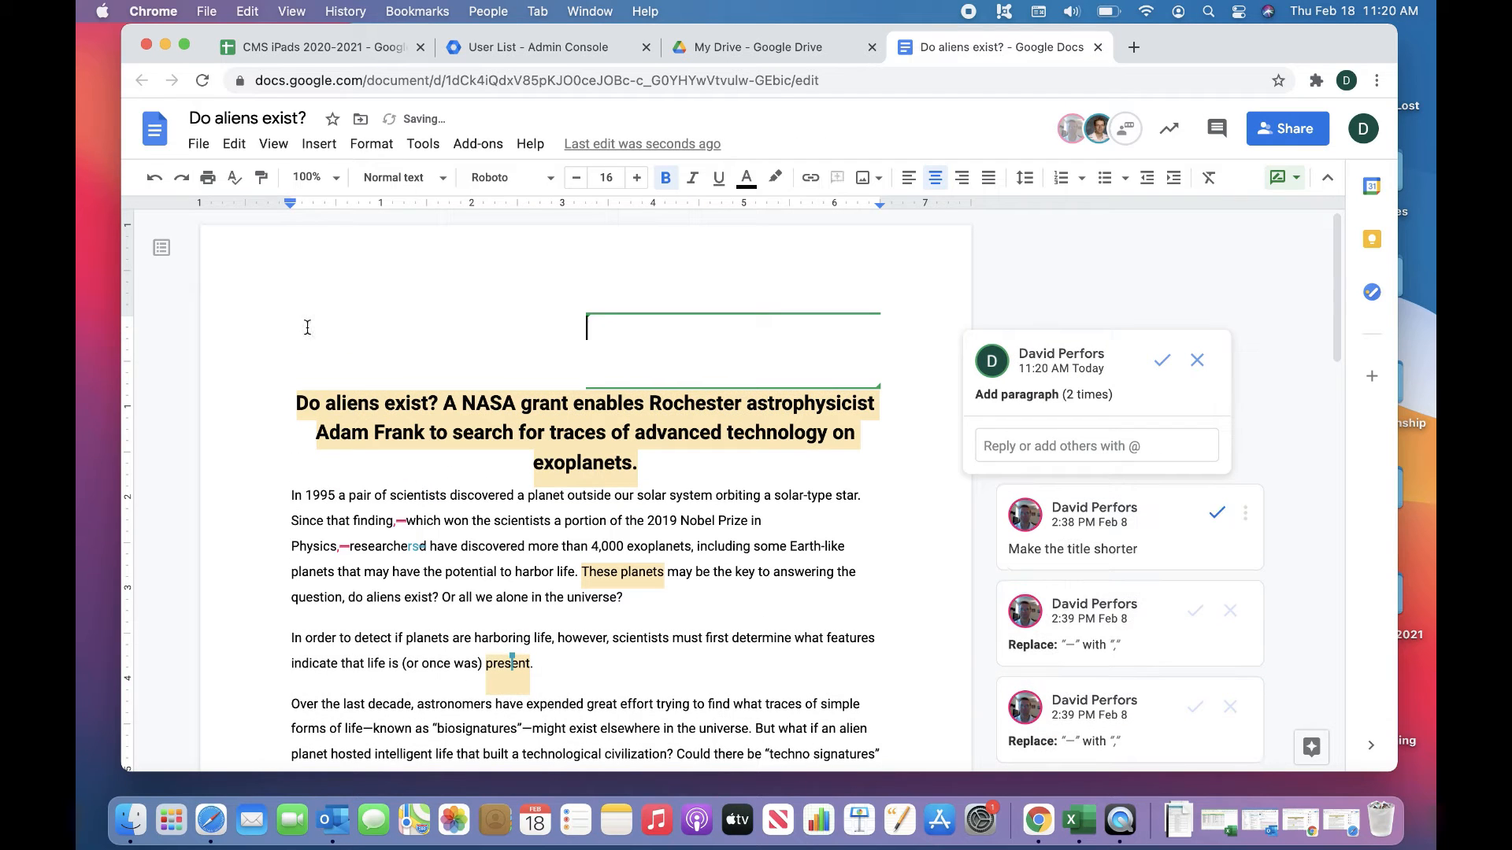
pyautogui.write('By:  Dave, ')
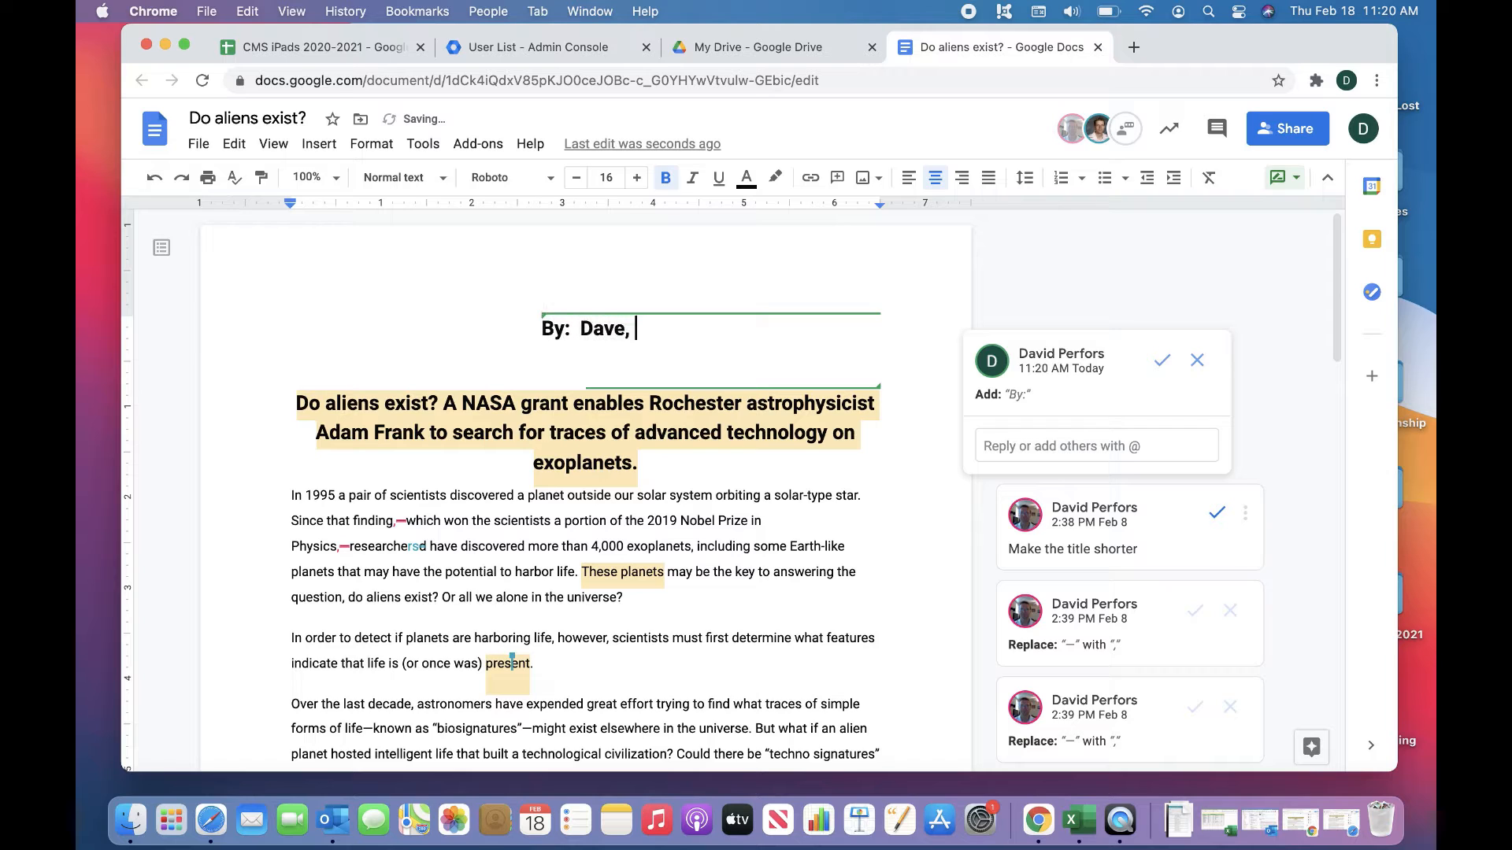
pyautogui.write('Dave and Dav')
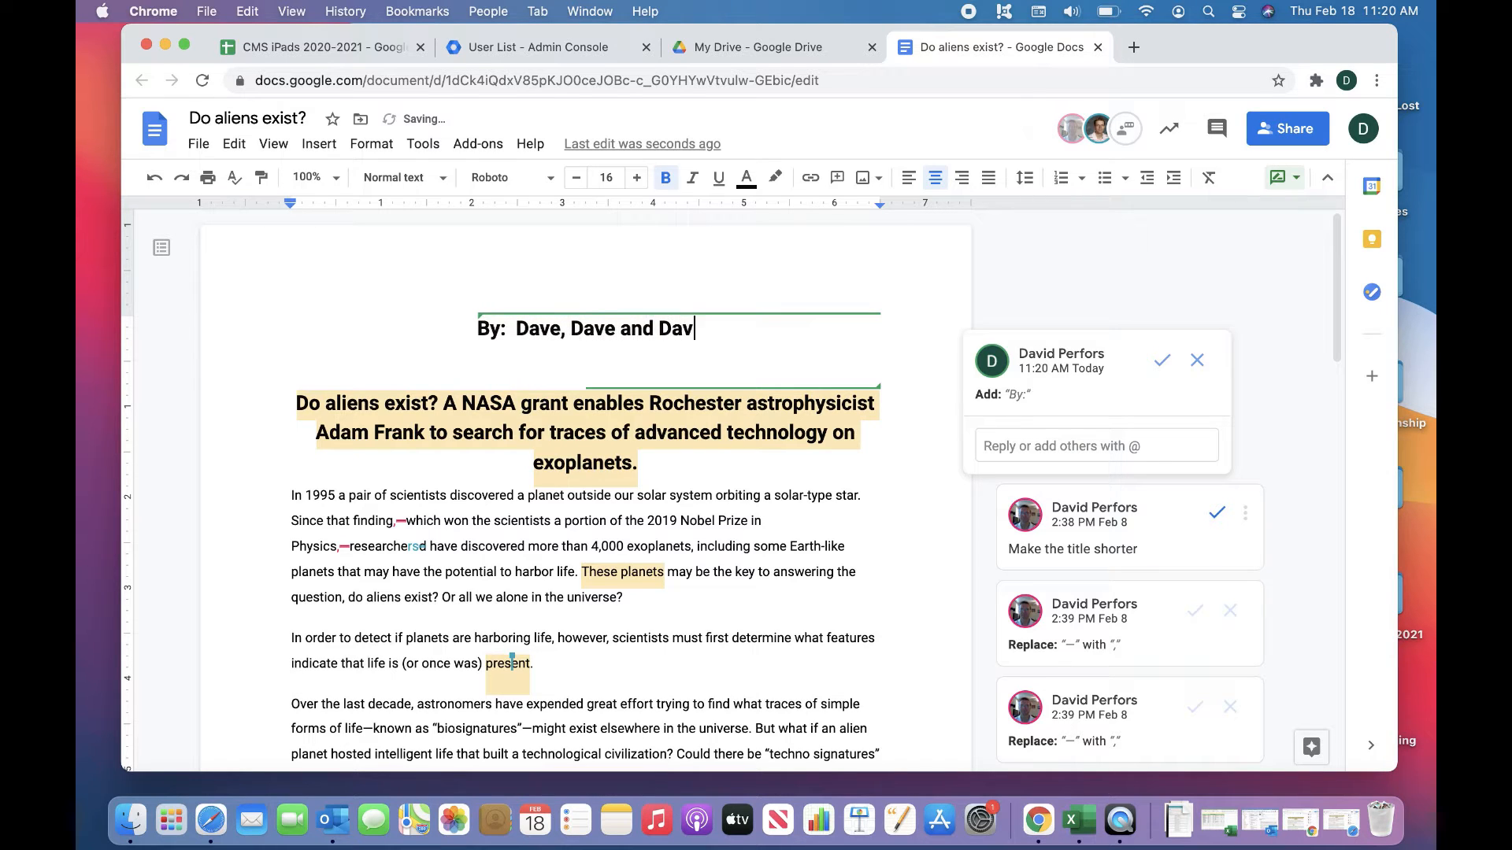
pyautogui.write('e')
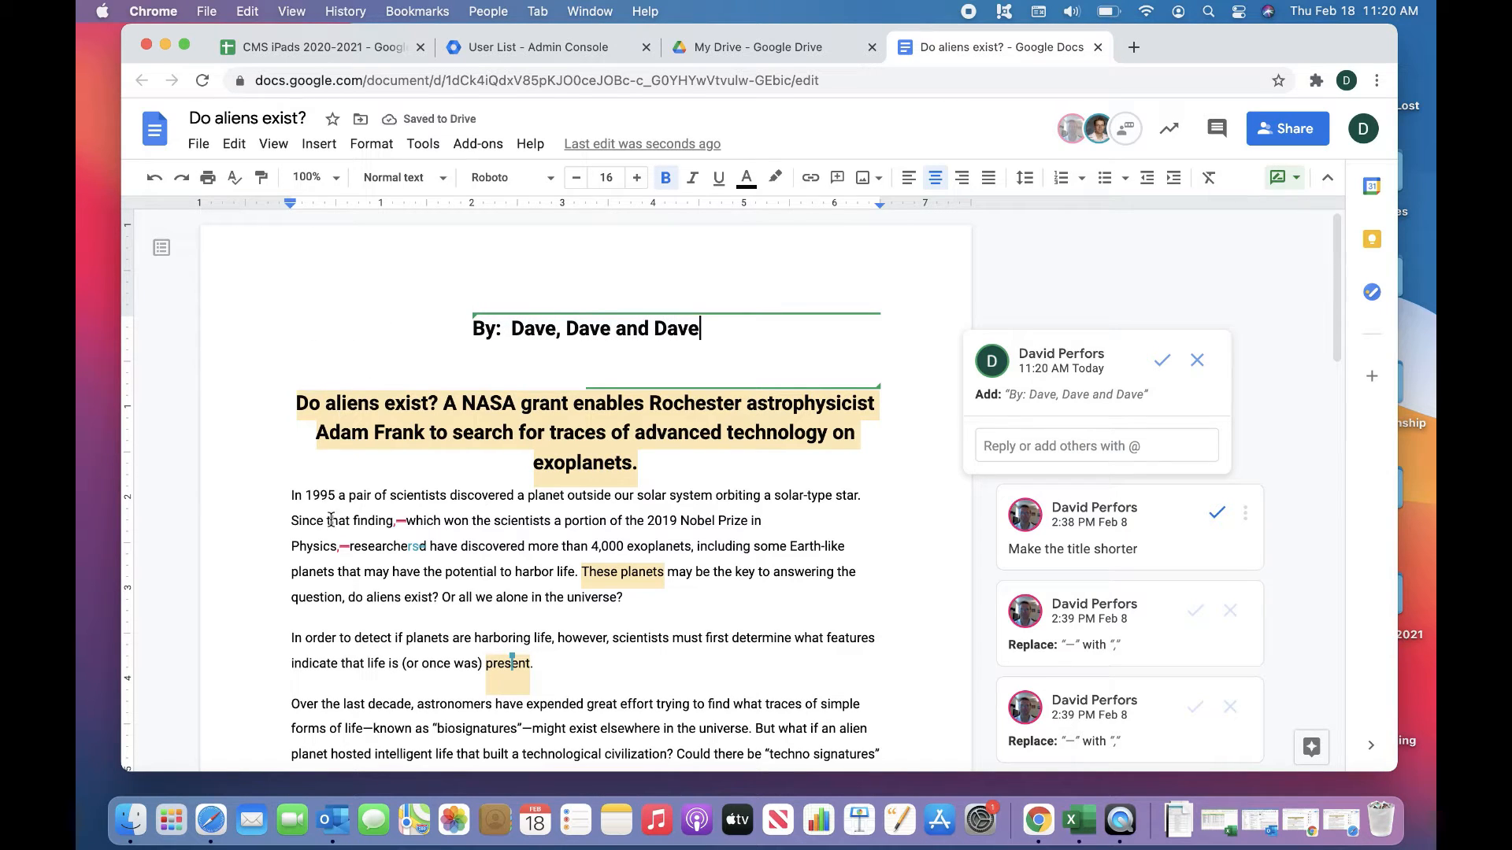
pyautogui.click(332, 520)
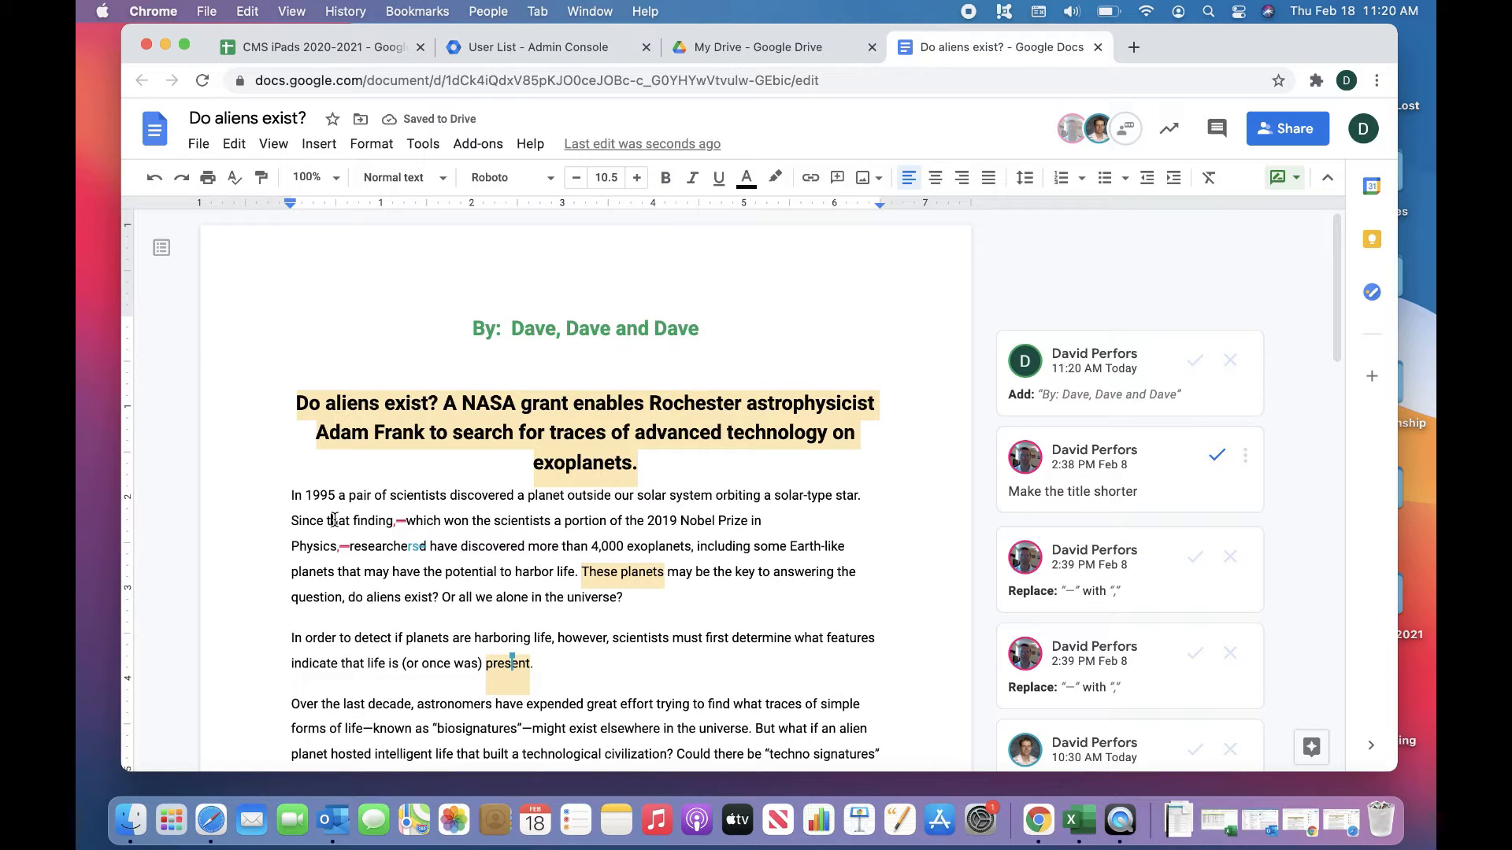
# Switch the document back to Editing mode.
pyautogui.click(1297, 186)
pyautogui.click(1137, 221)
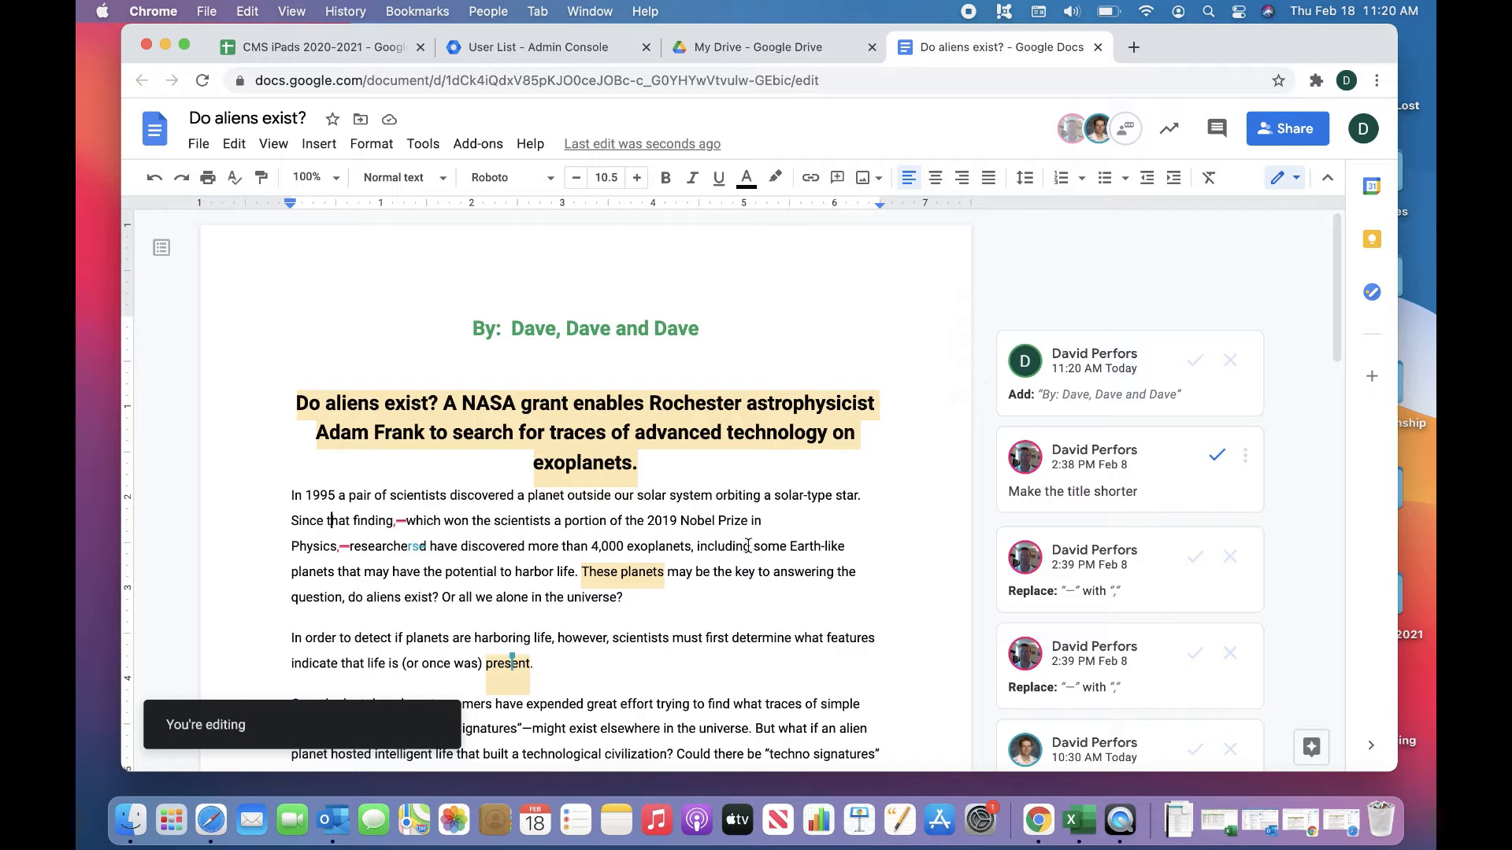
pyautogui.scroll(-1, 748, 545)
pyautogui.scroll(1, 748, 546)
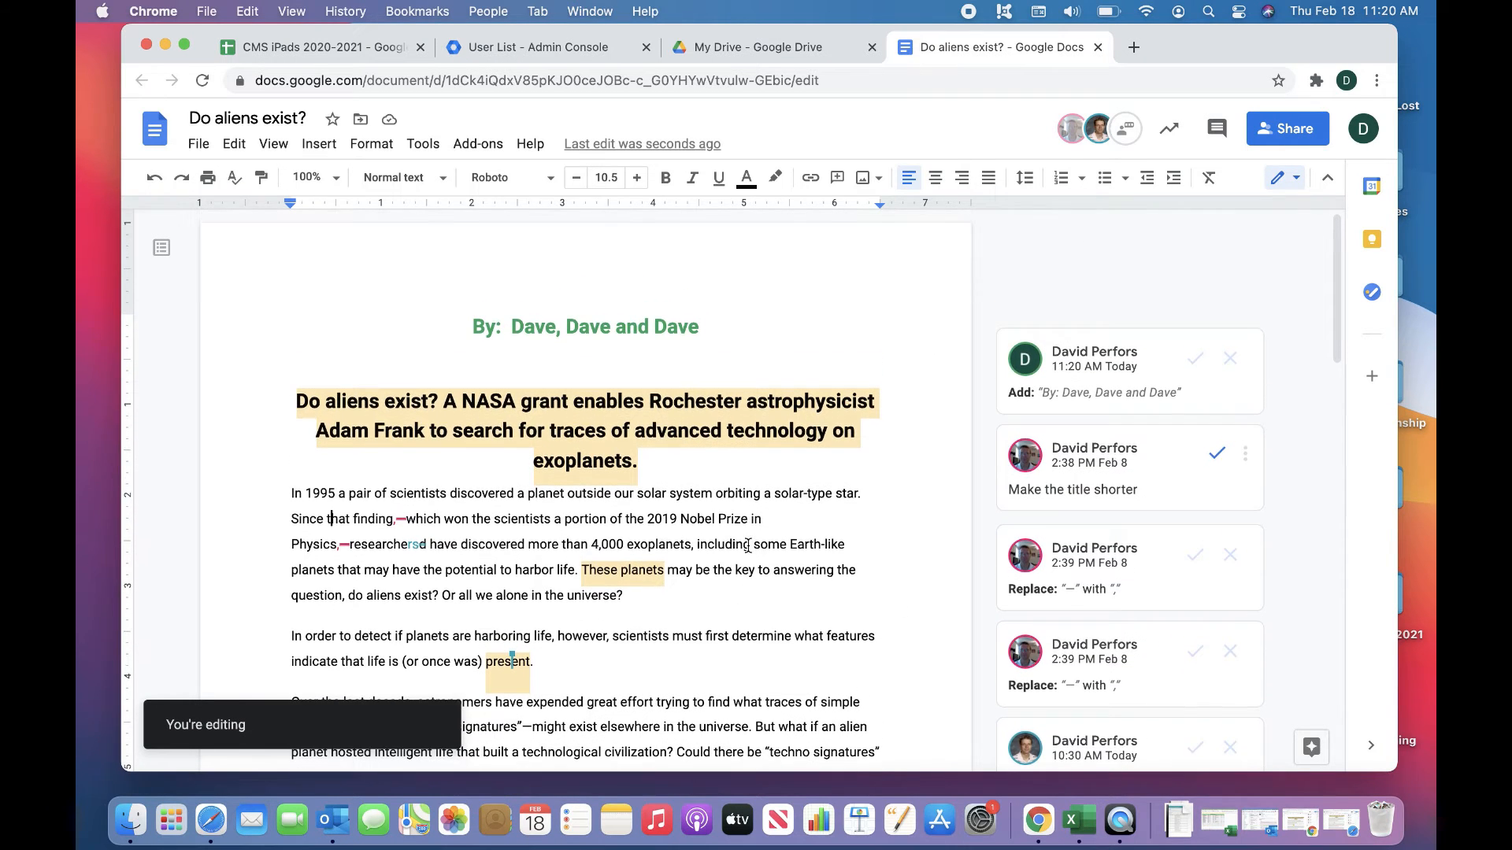
# Examine the suggestions for the byline, the dash after "finding" and the ending of "researchers", plus the comments further down.
pyautogui.click(594, 327)
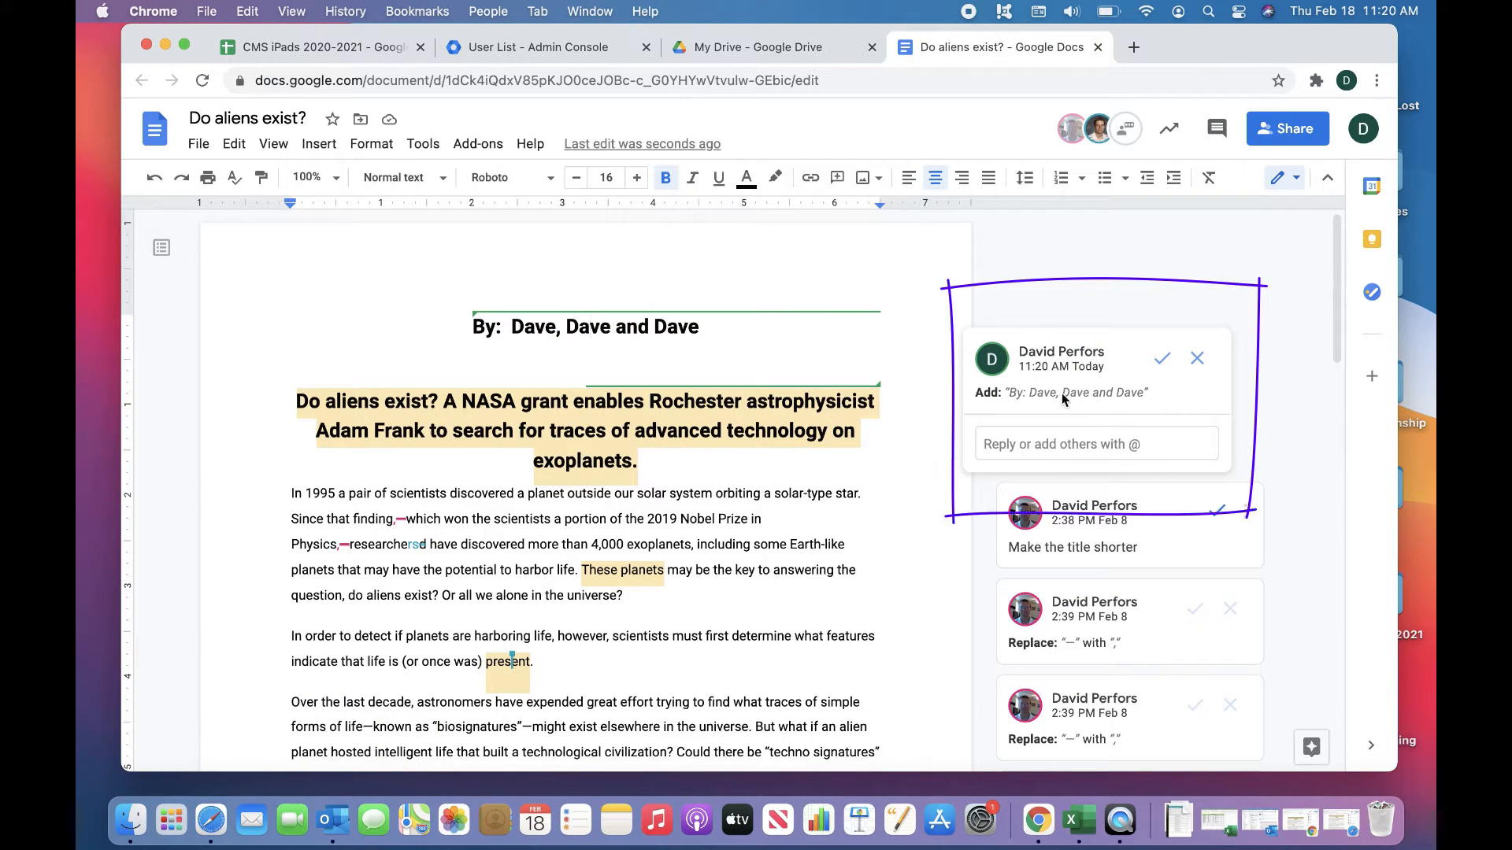
pyautogui.click(788, 495)
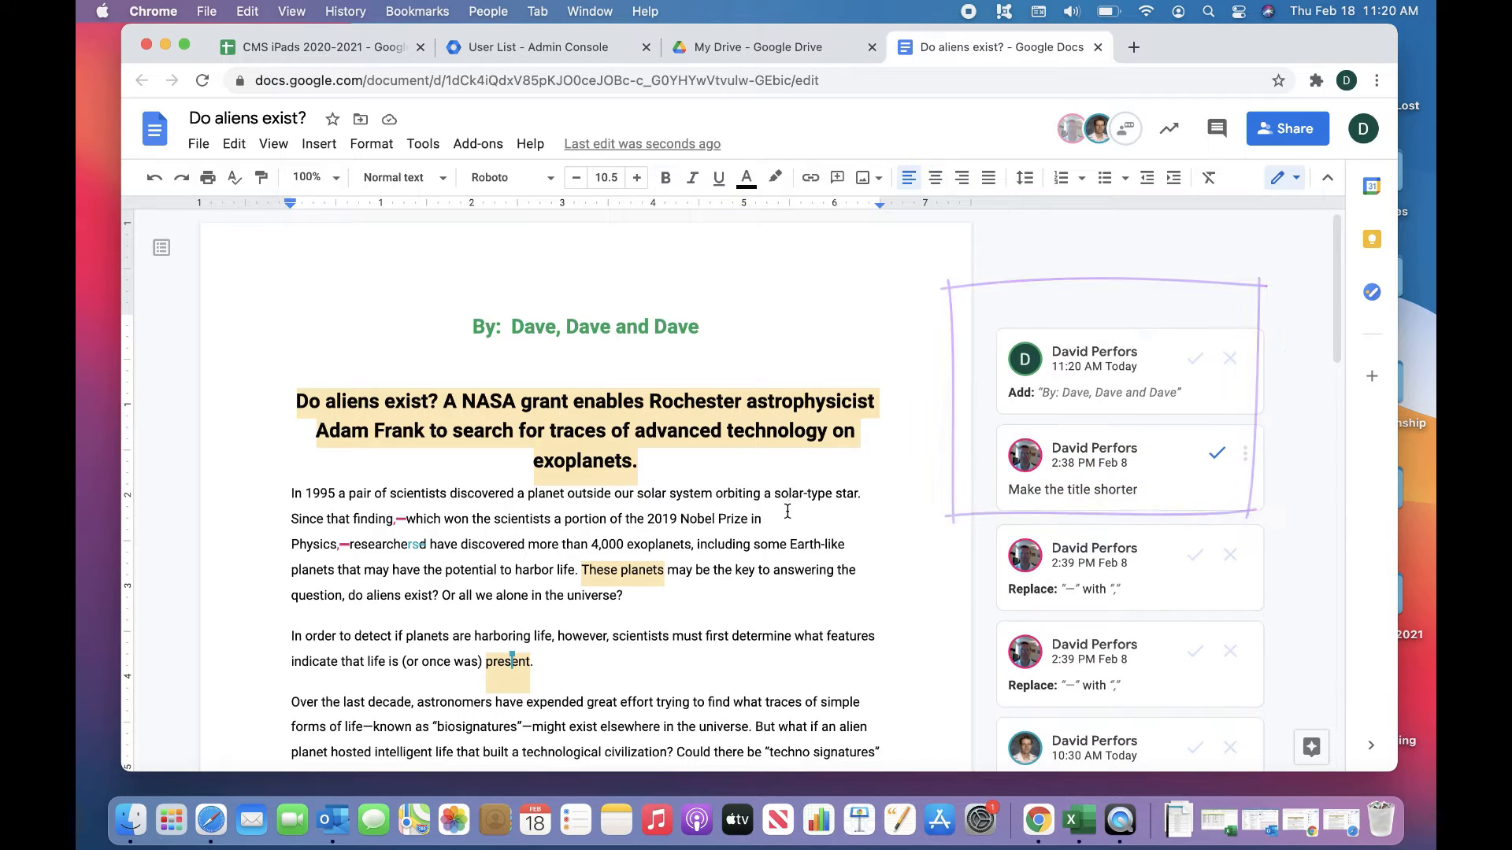
pyautogui.scroll(-1, 713, 513)
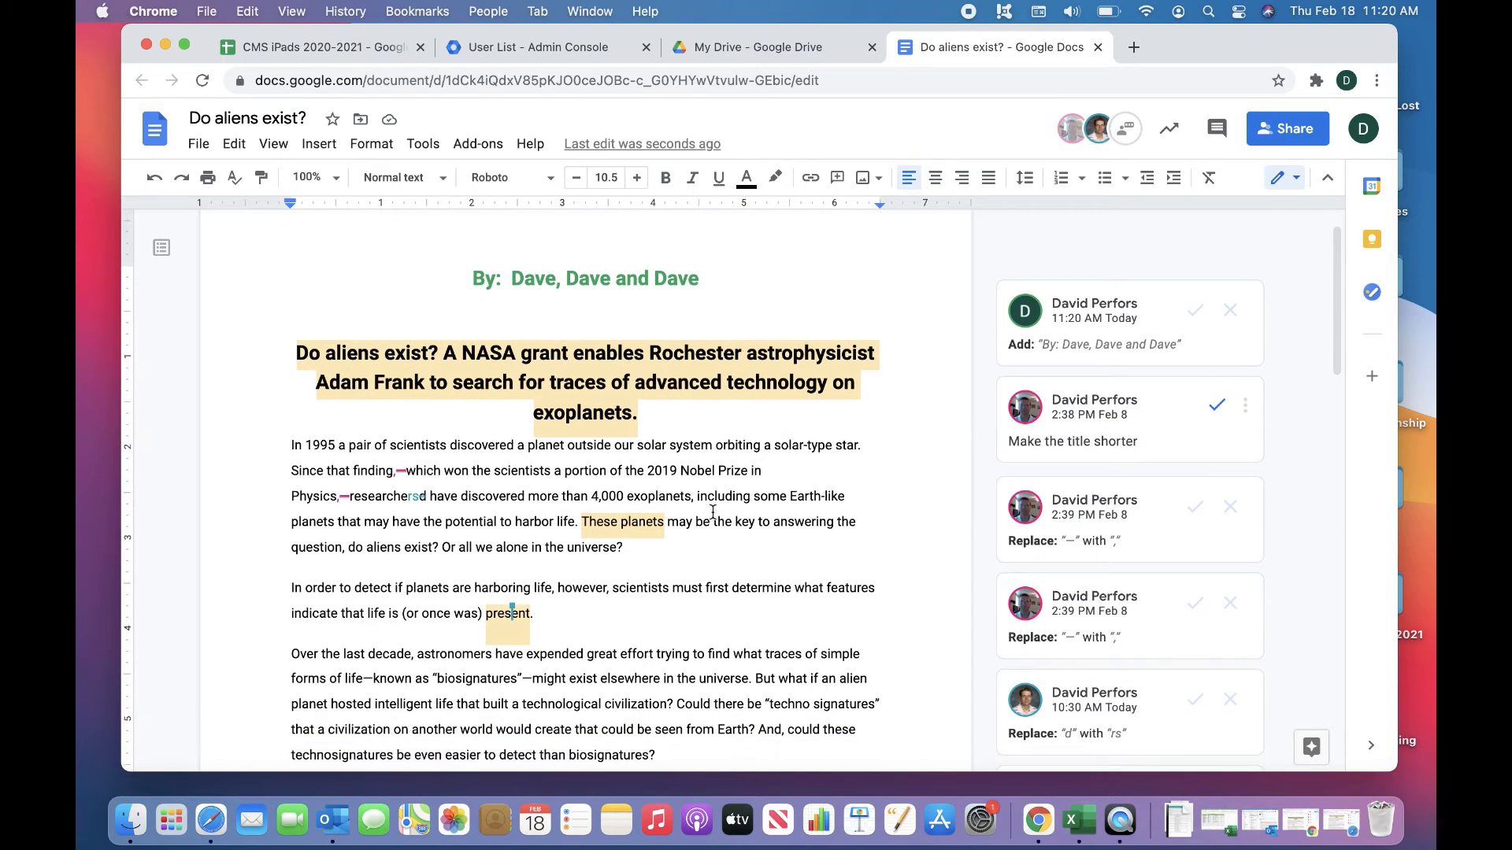
pyautogui.click(402, 471)
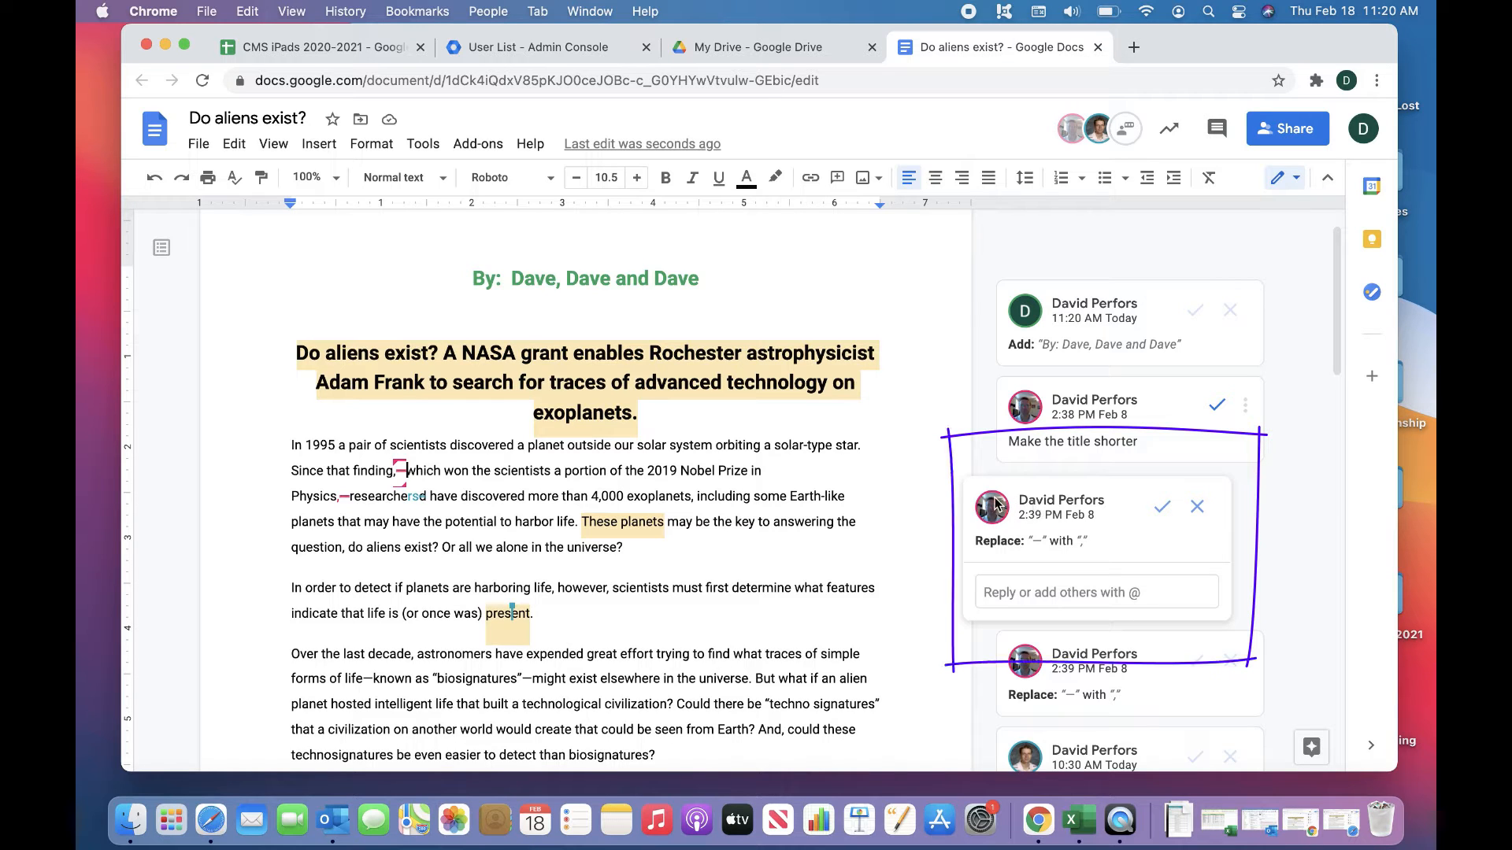
pyautogui.moveTo(1005, 517)
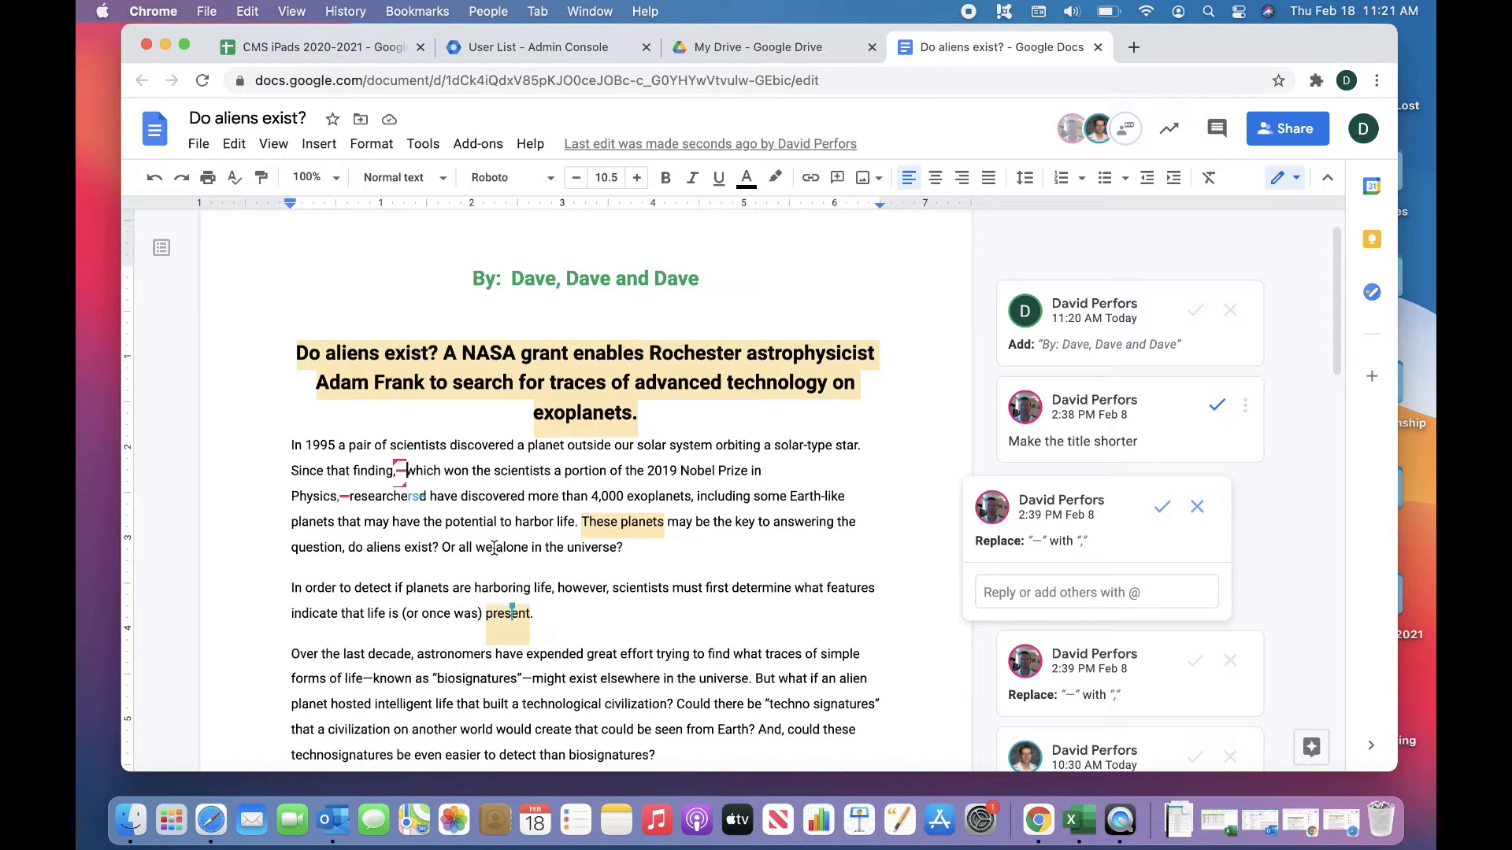
pyautogui.click(408, 498)
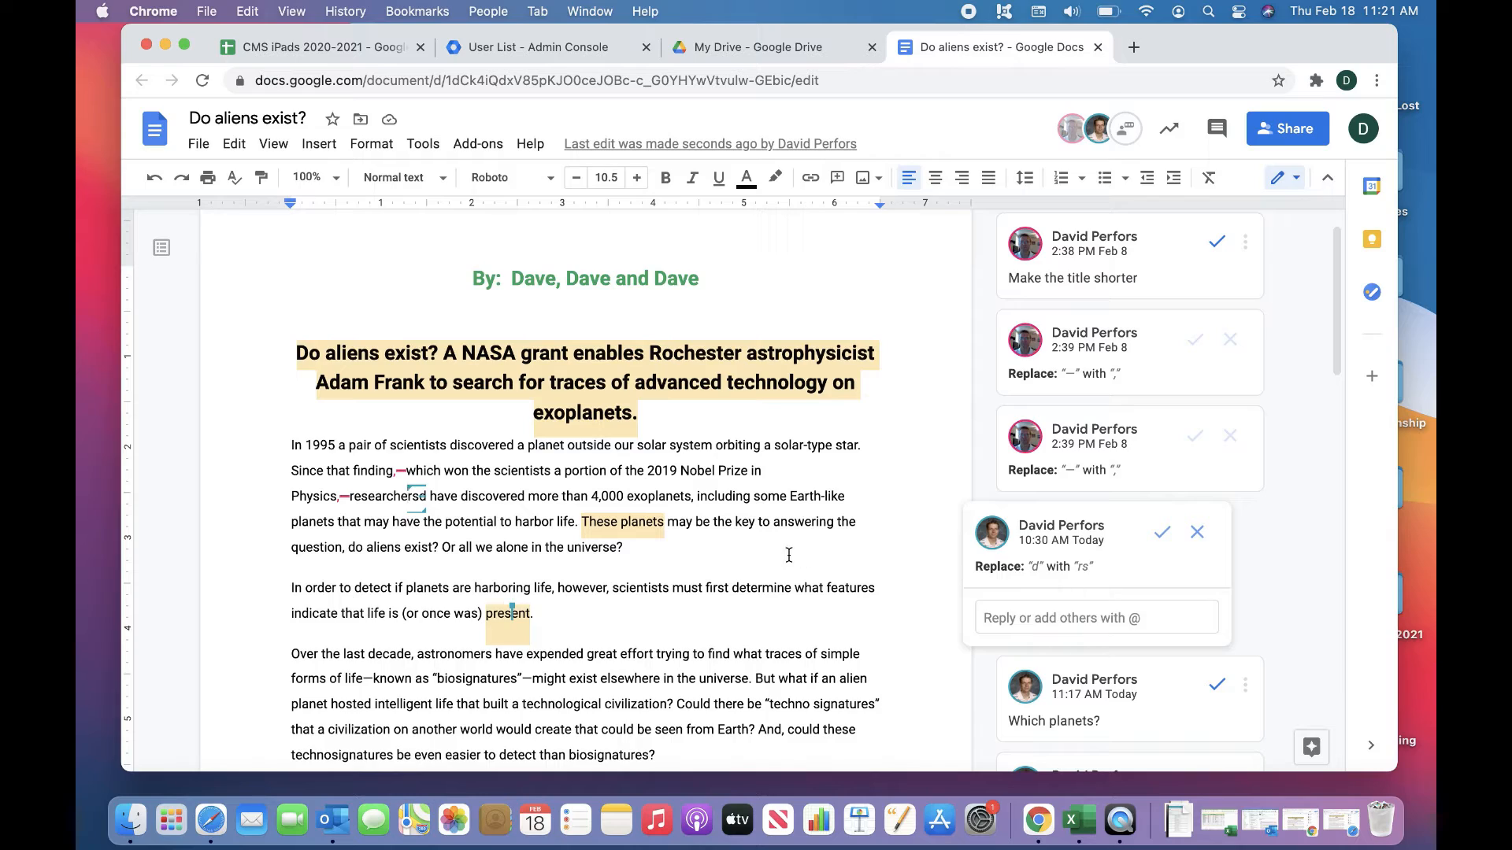
pyautogui.scroll(-10, 788, 567)
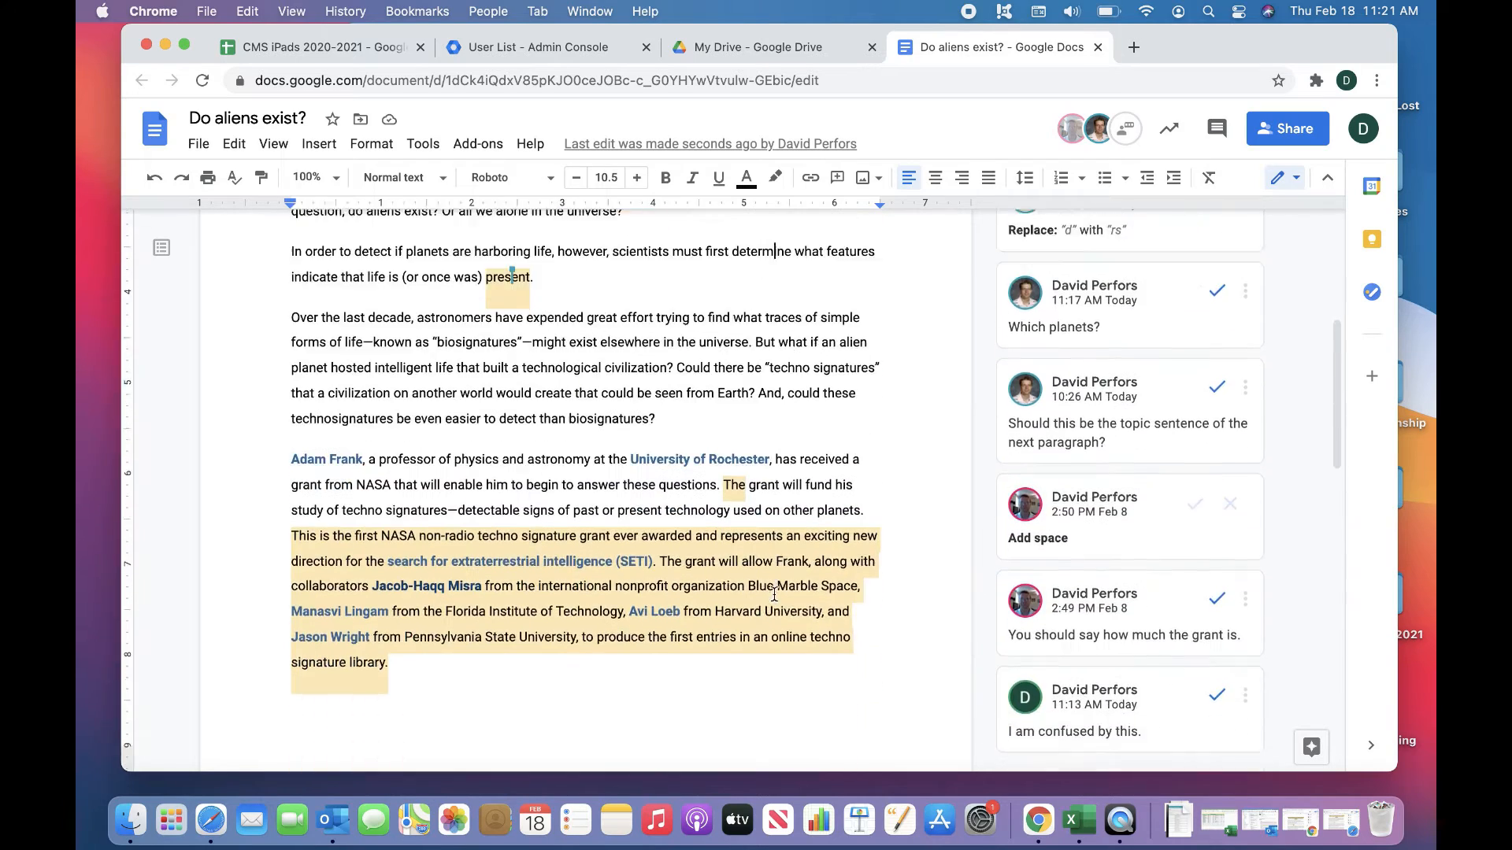
# Open the version history of the document.
pyautogui.scroll(-8, 774, 594)
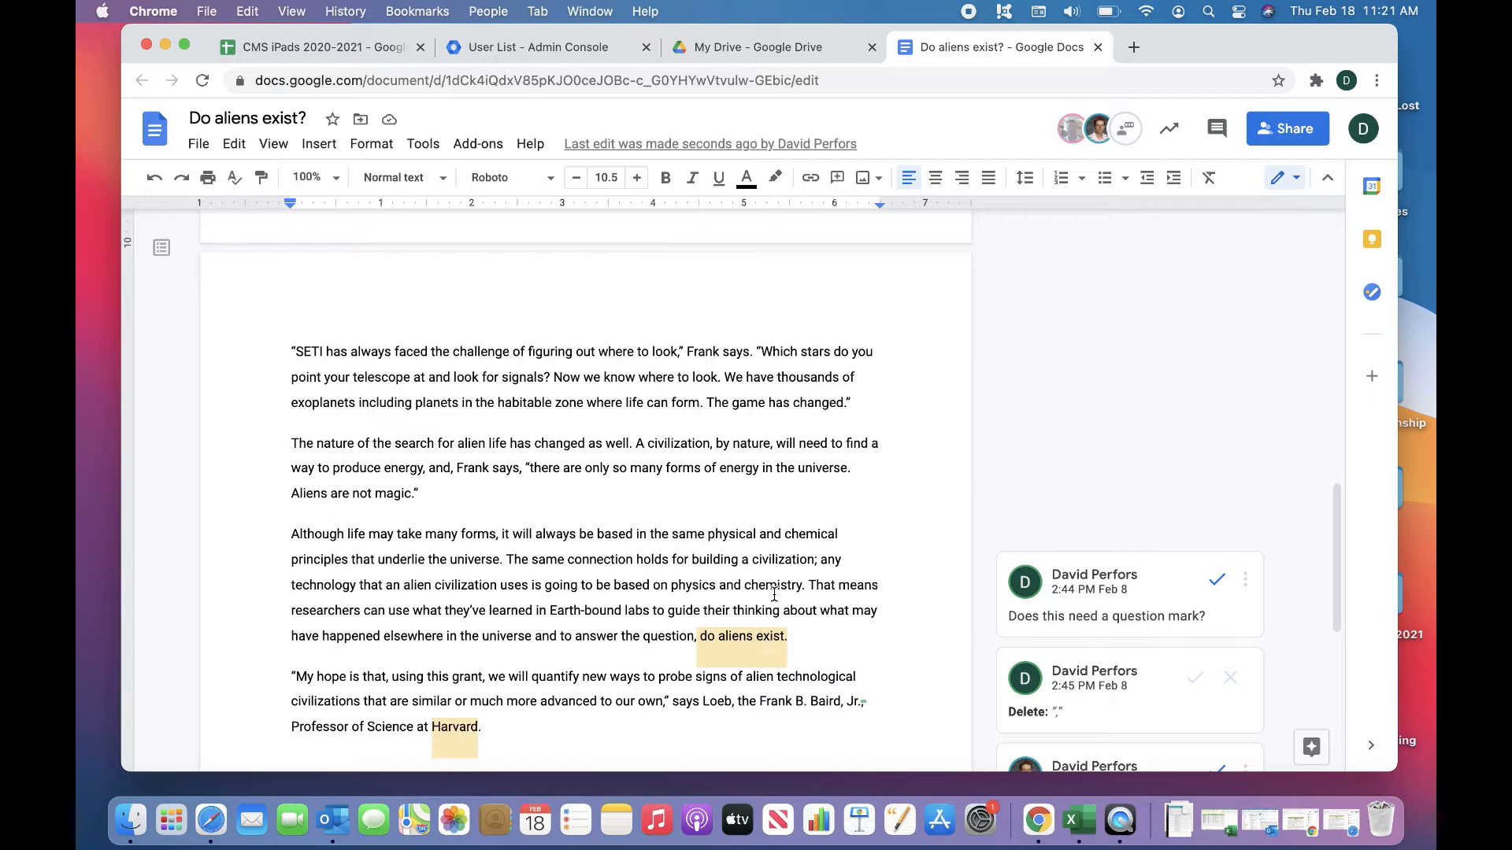
pyautogui.scroll(18, 774, 595)
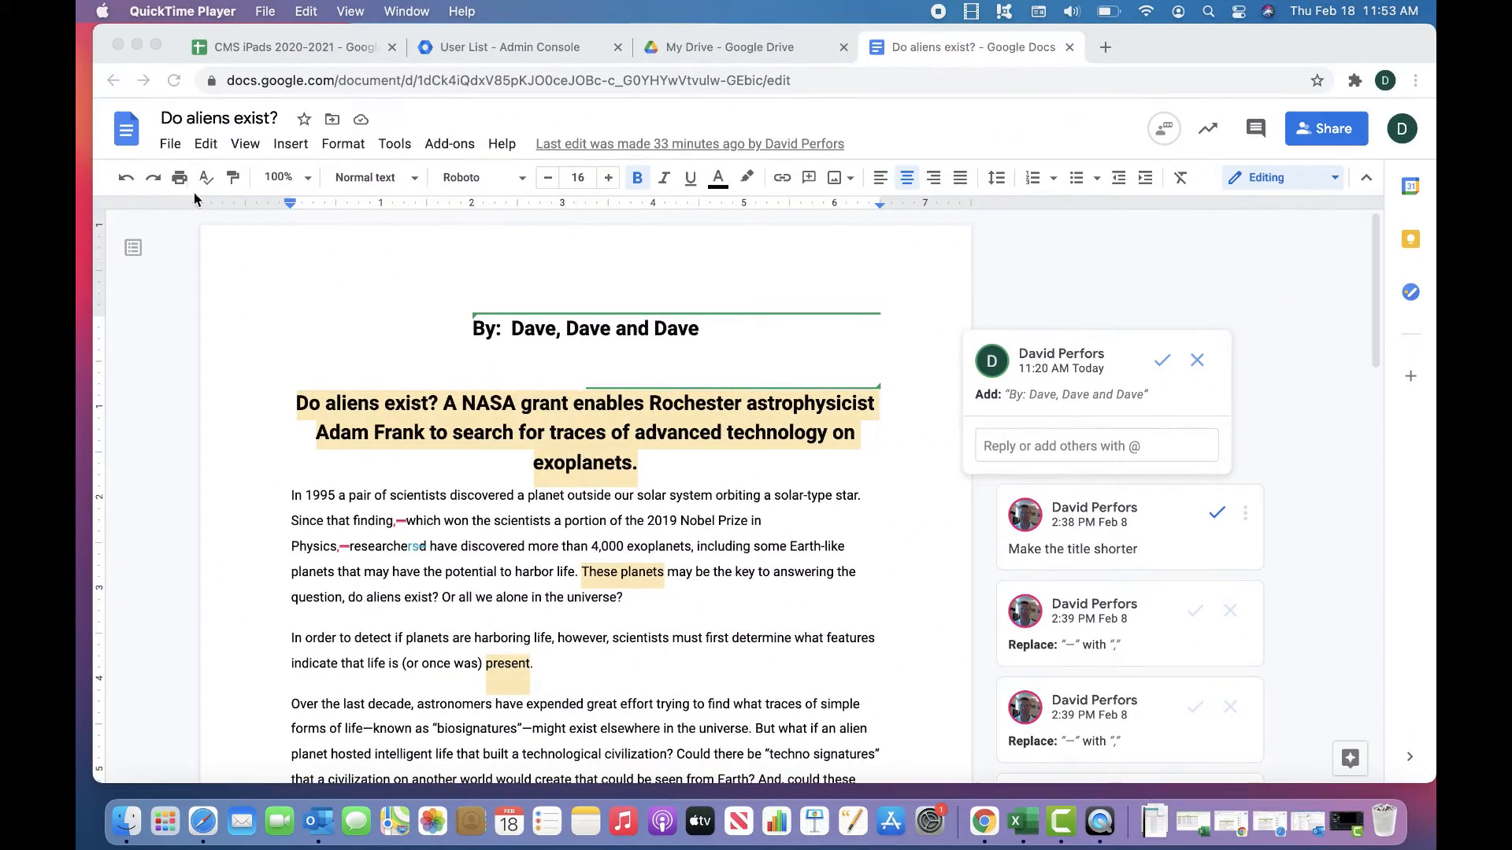
pyautogui.click(173, 150)
pyautogui.click(171, 145)
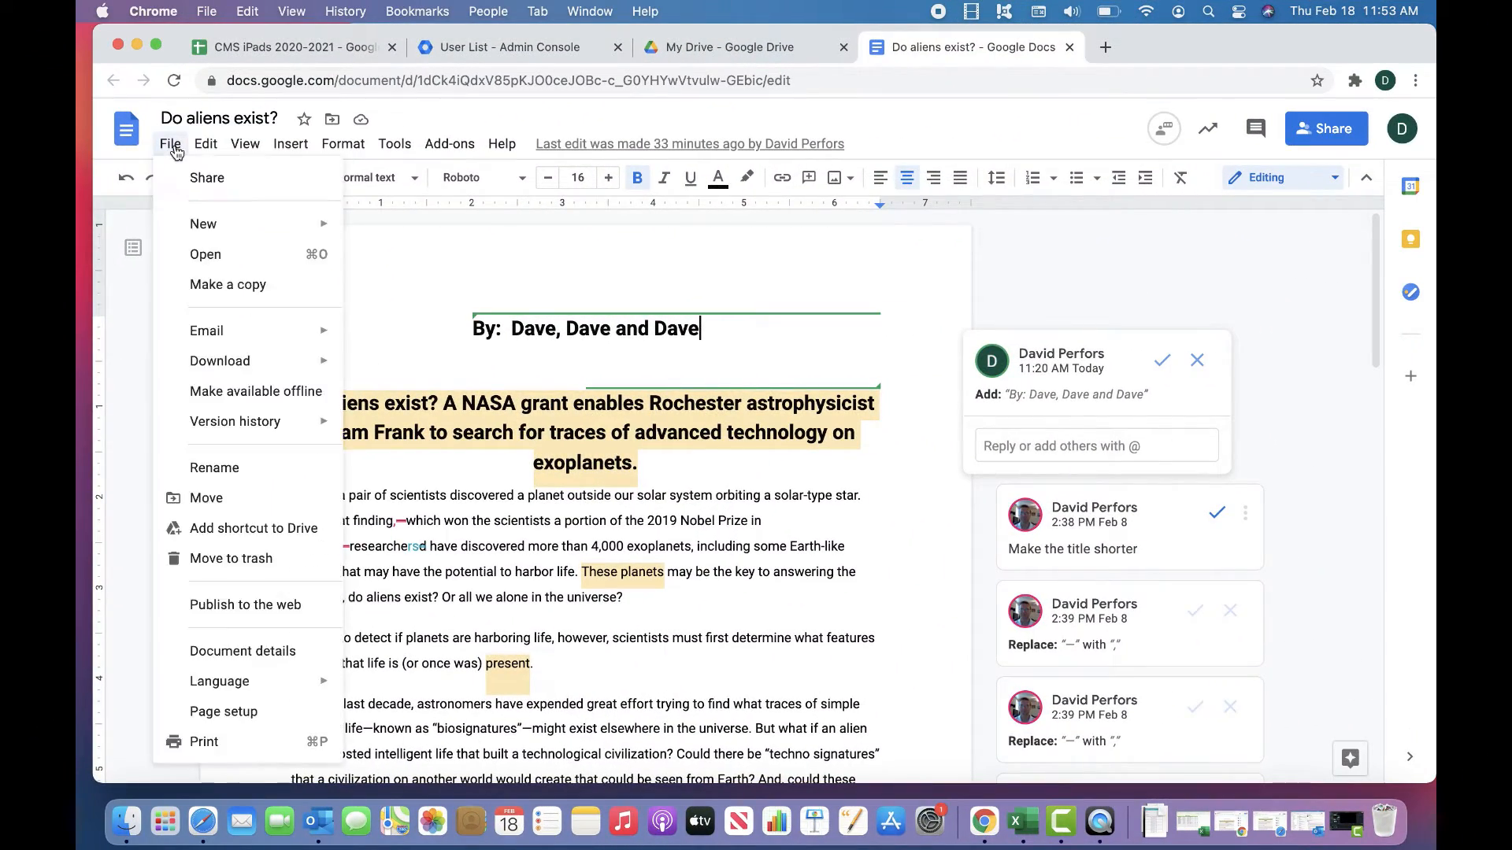
pyautogui.moveTo(240, 426)
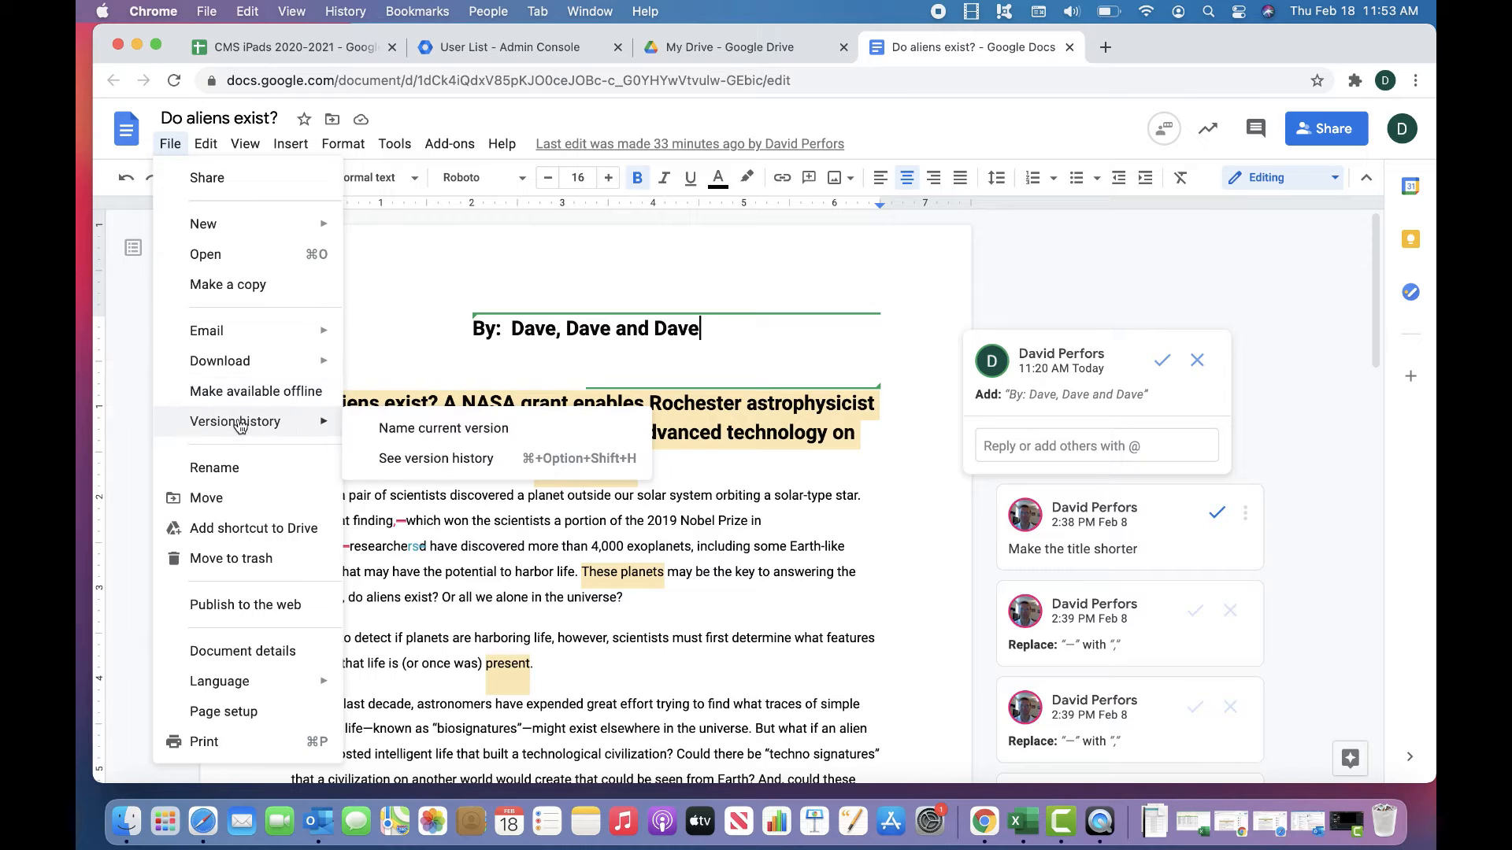
pyautogui.click(412, 464)
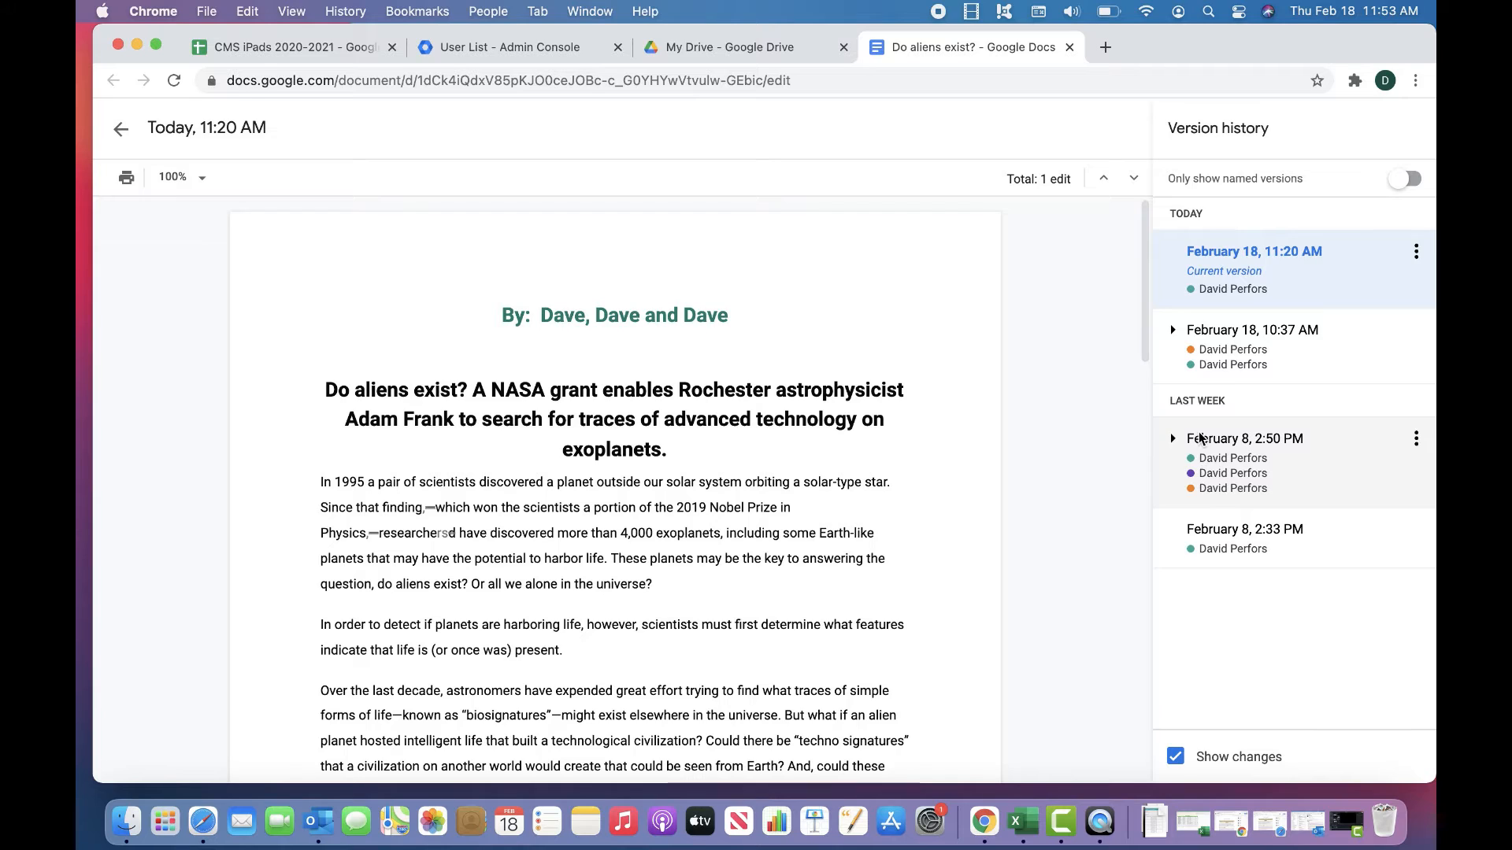
# Expand the February 18, 10:37 AM group and view the changes in its 10:37 AM and 10:30 AM versions.
pyautogui.click(1174, 332)
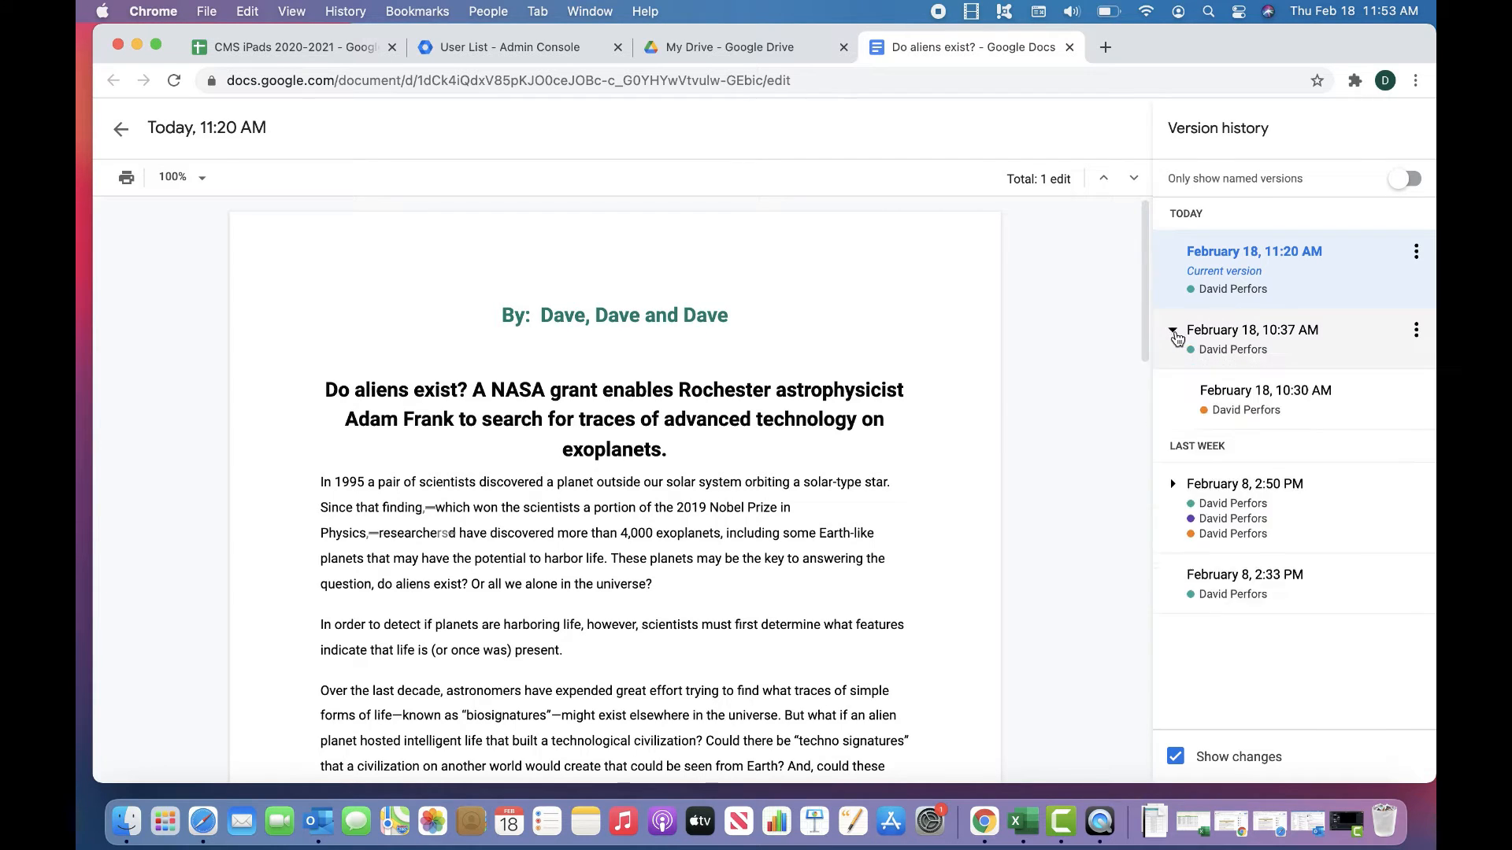
pyautogui.click(1230, 349)
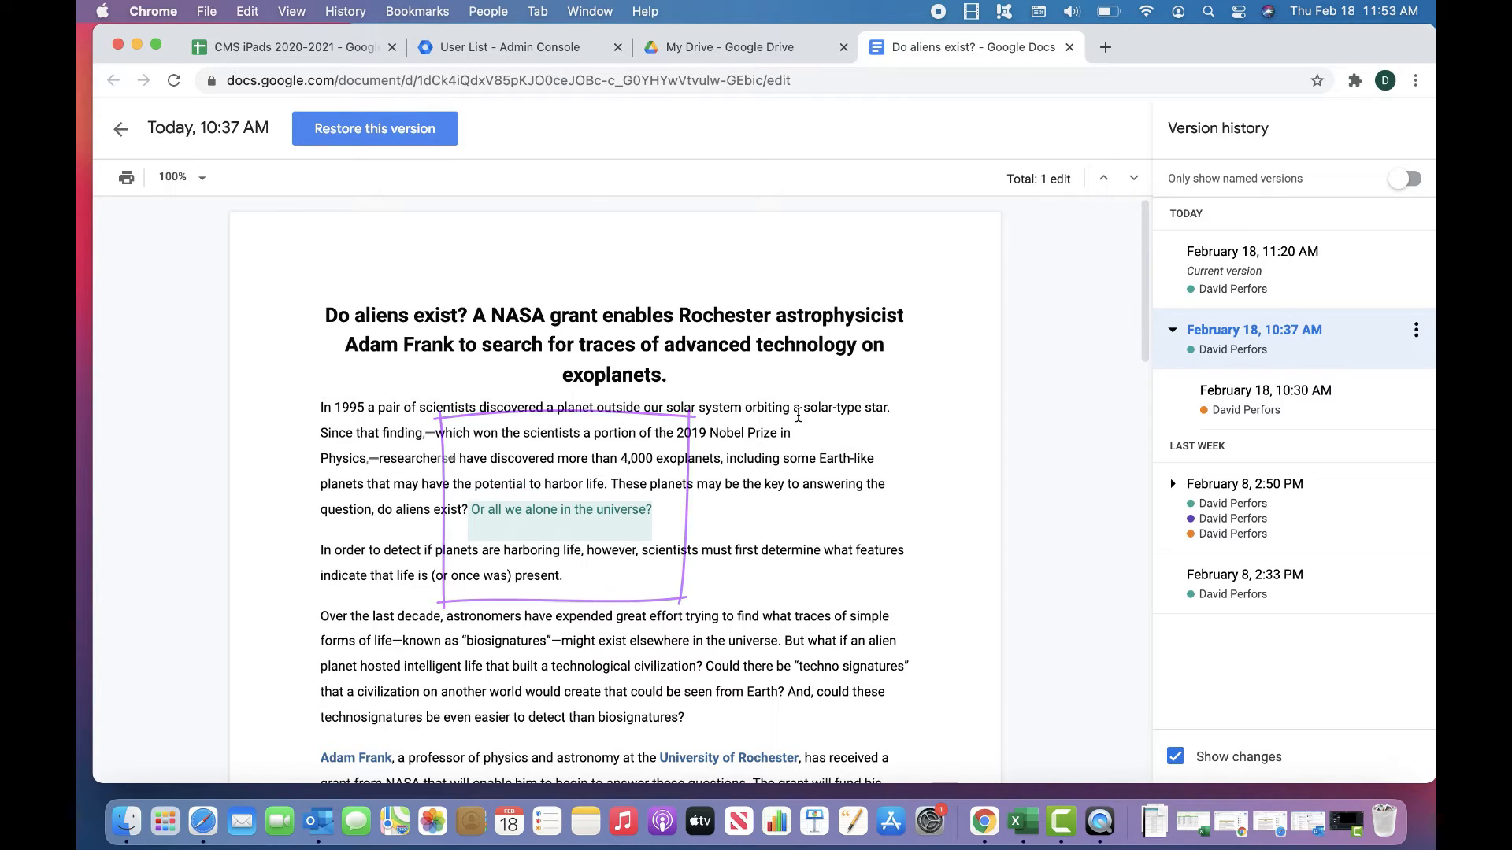
pyautogui.click(1241, 402)
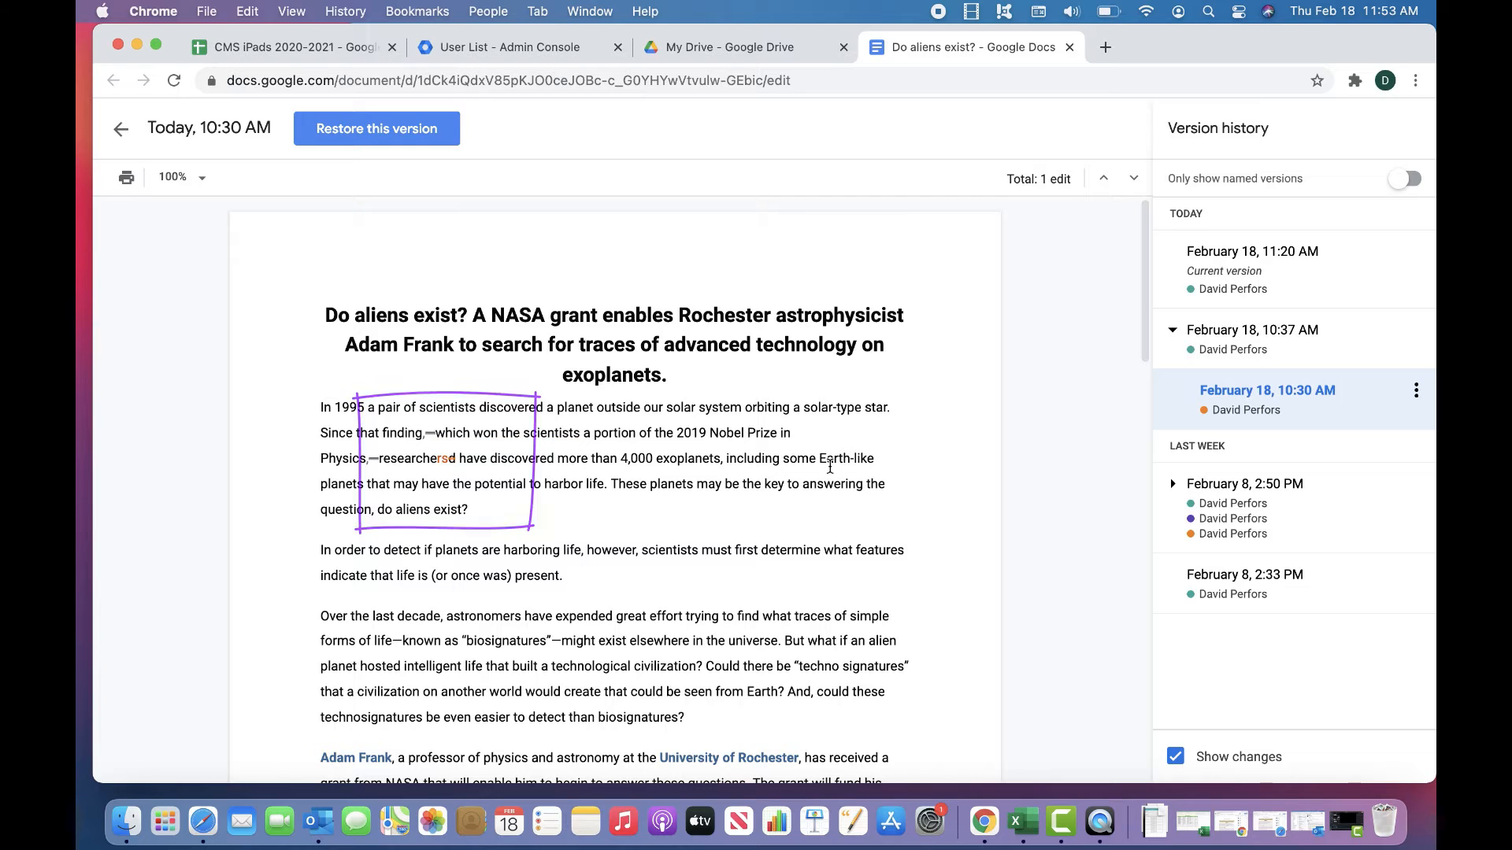
# Expand the February 8, 2:50 PM group and review the edits in the more recent 2:41 PM version.
pyautogui.click(1174, 488)
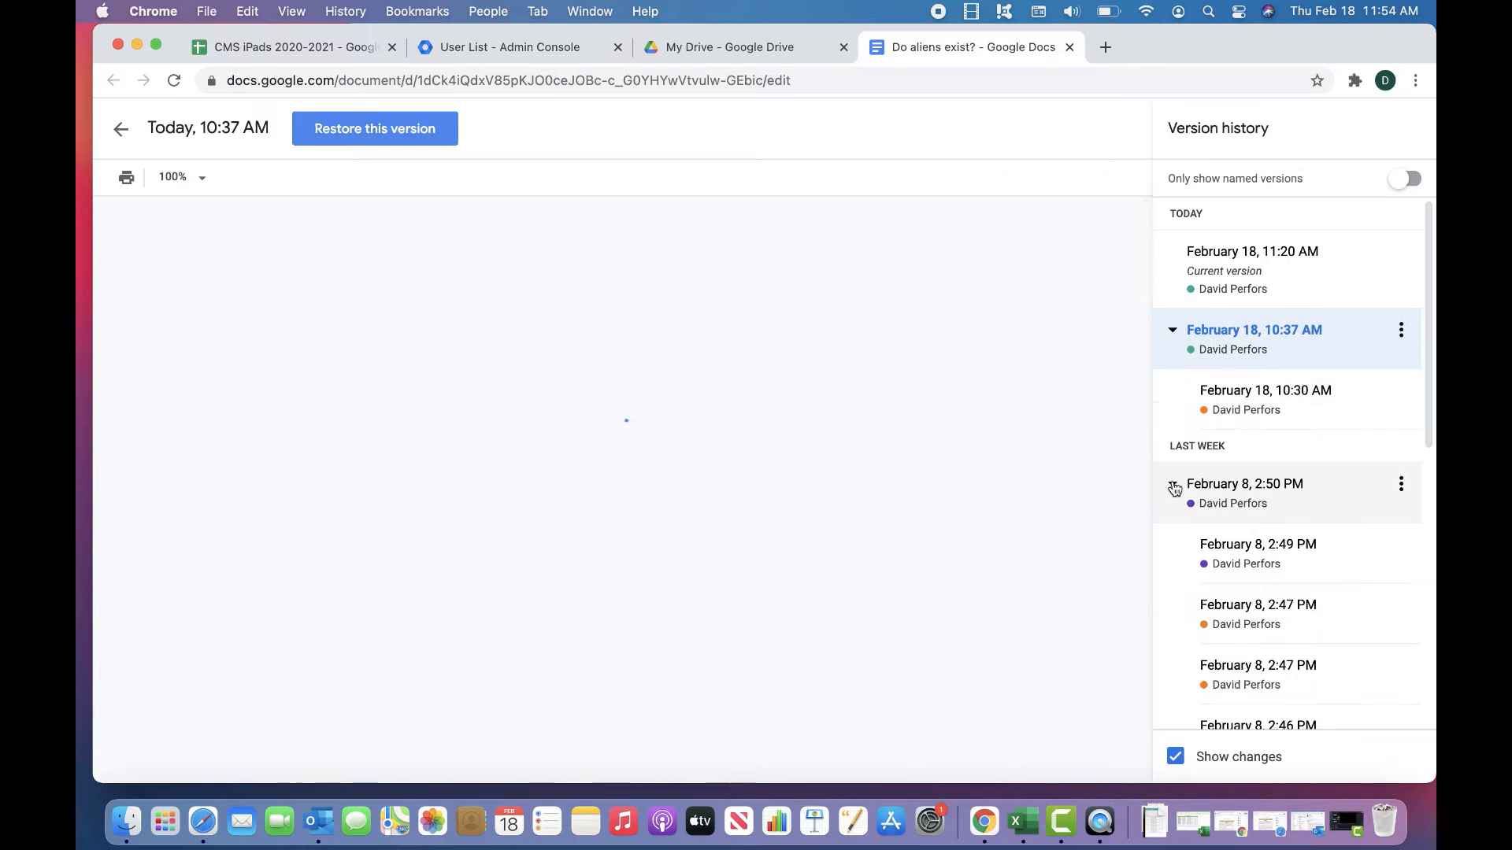
pyautogui.scroll(-3, 1241, 579)
pyautogui.scroll(-5, 1243, 588)
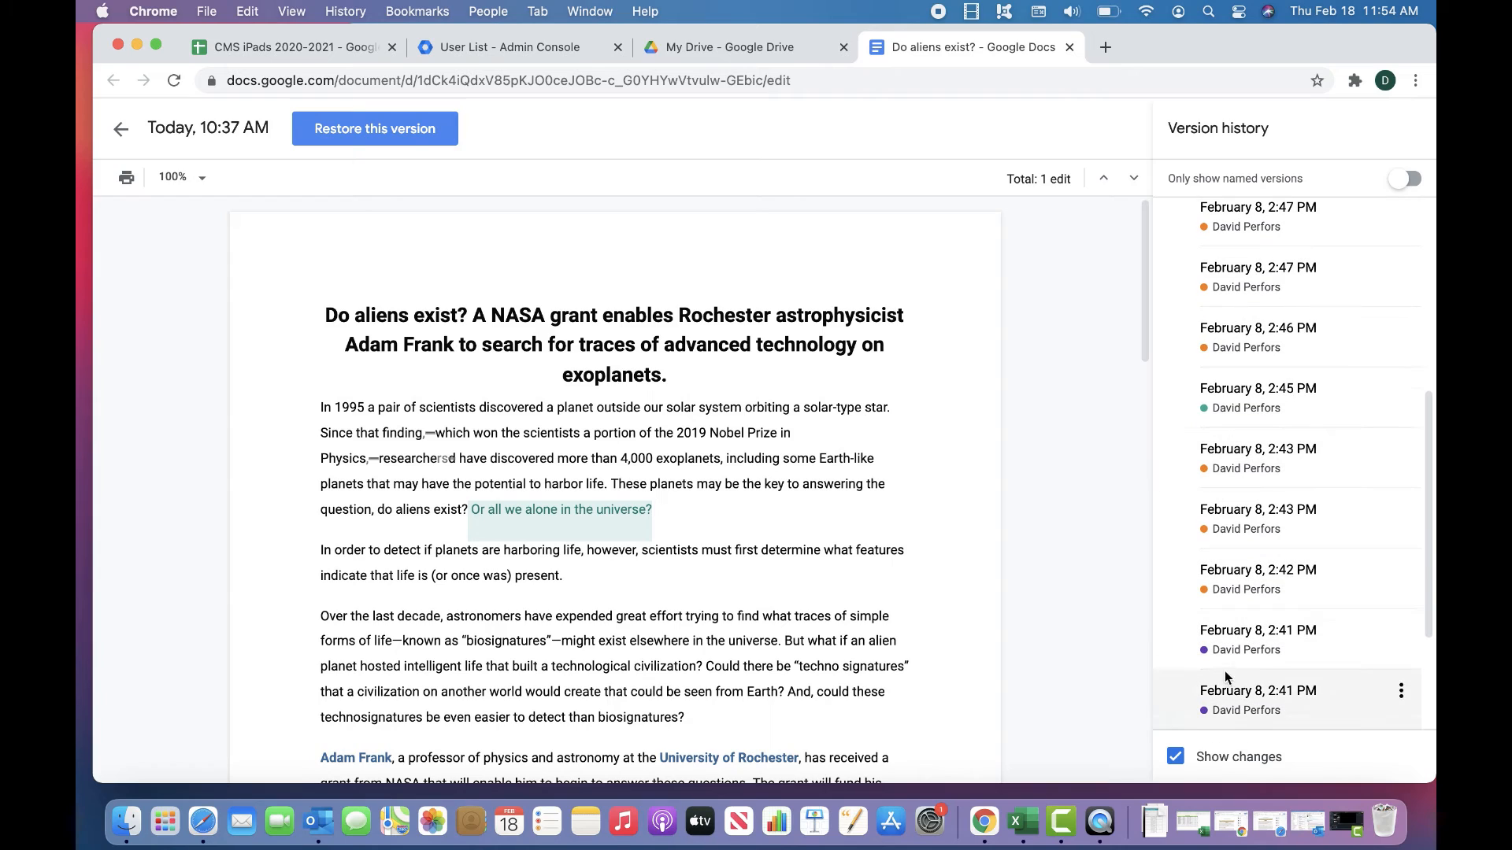
pyautogui.click(1244, 634)
pyautogui.scroll(-10, 841, 617)
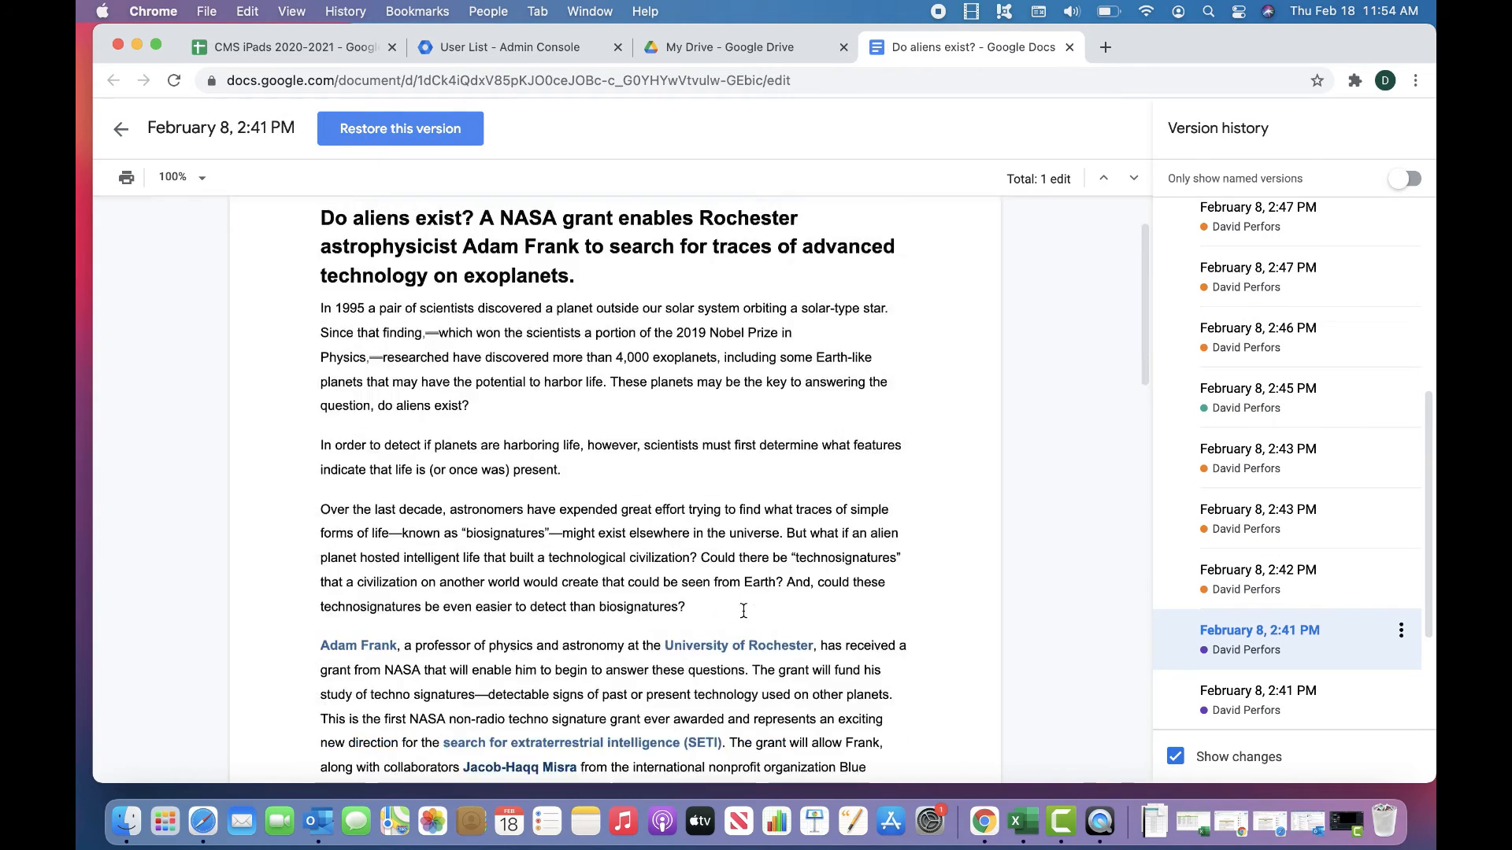
pyautogui.scroll(-5, 743, 612)
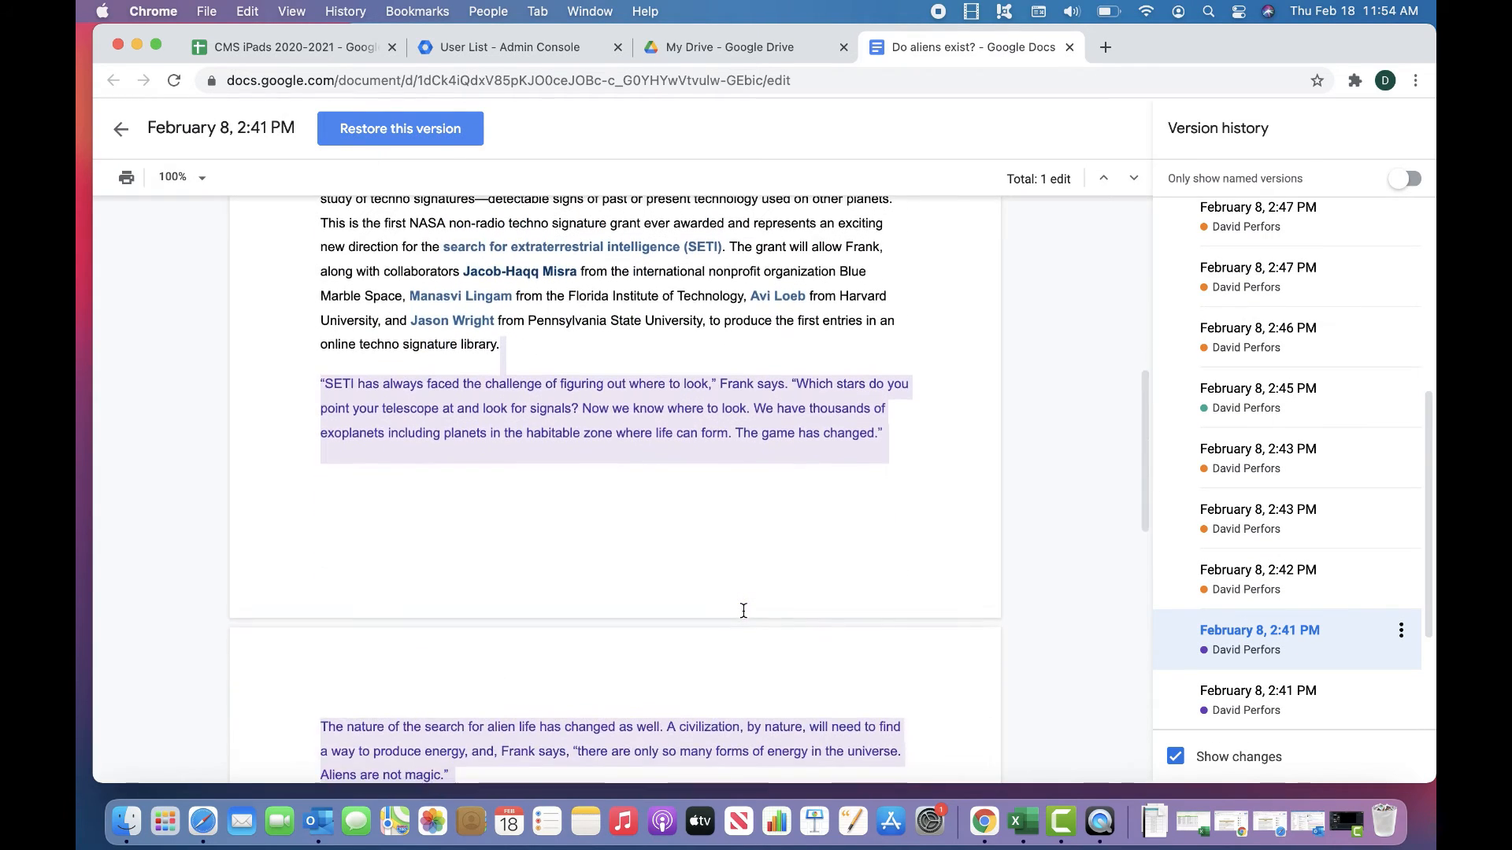
pyautogui.scroll(4, 744, 611)
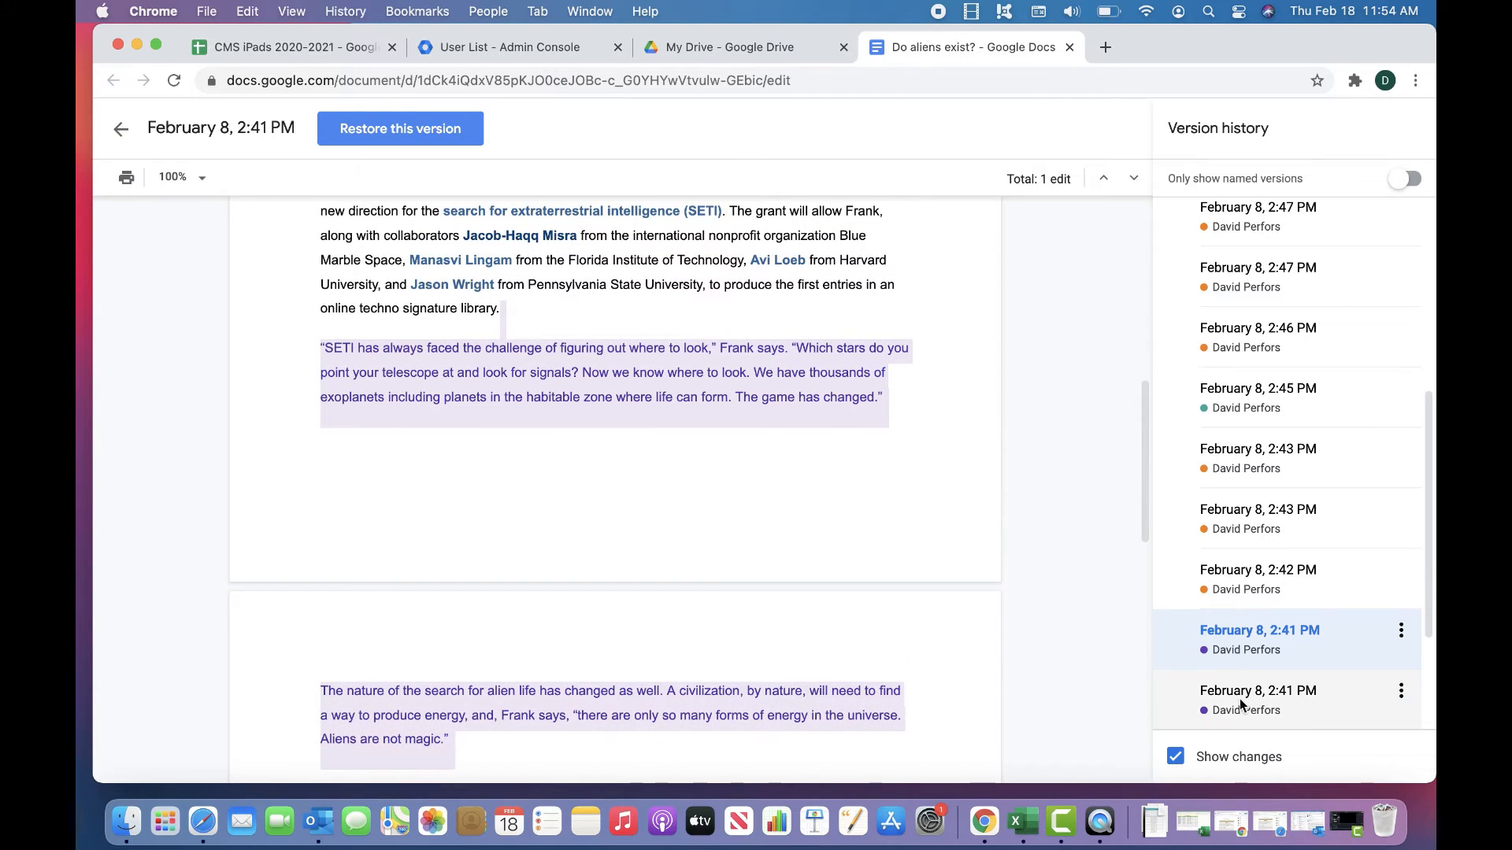
# Review the February 8, 2:42 PM version through to its second page.
pyautogui.click(1233, 578)
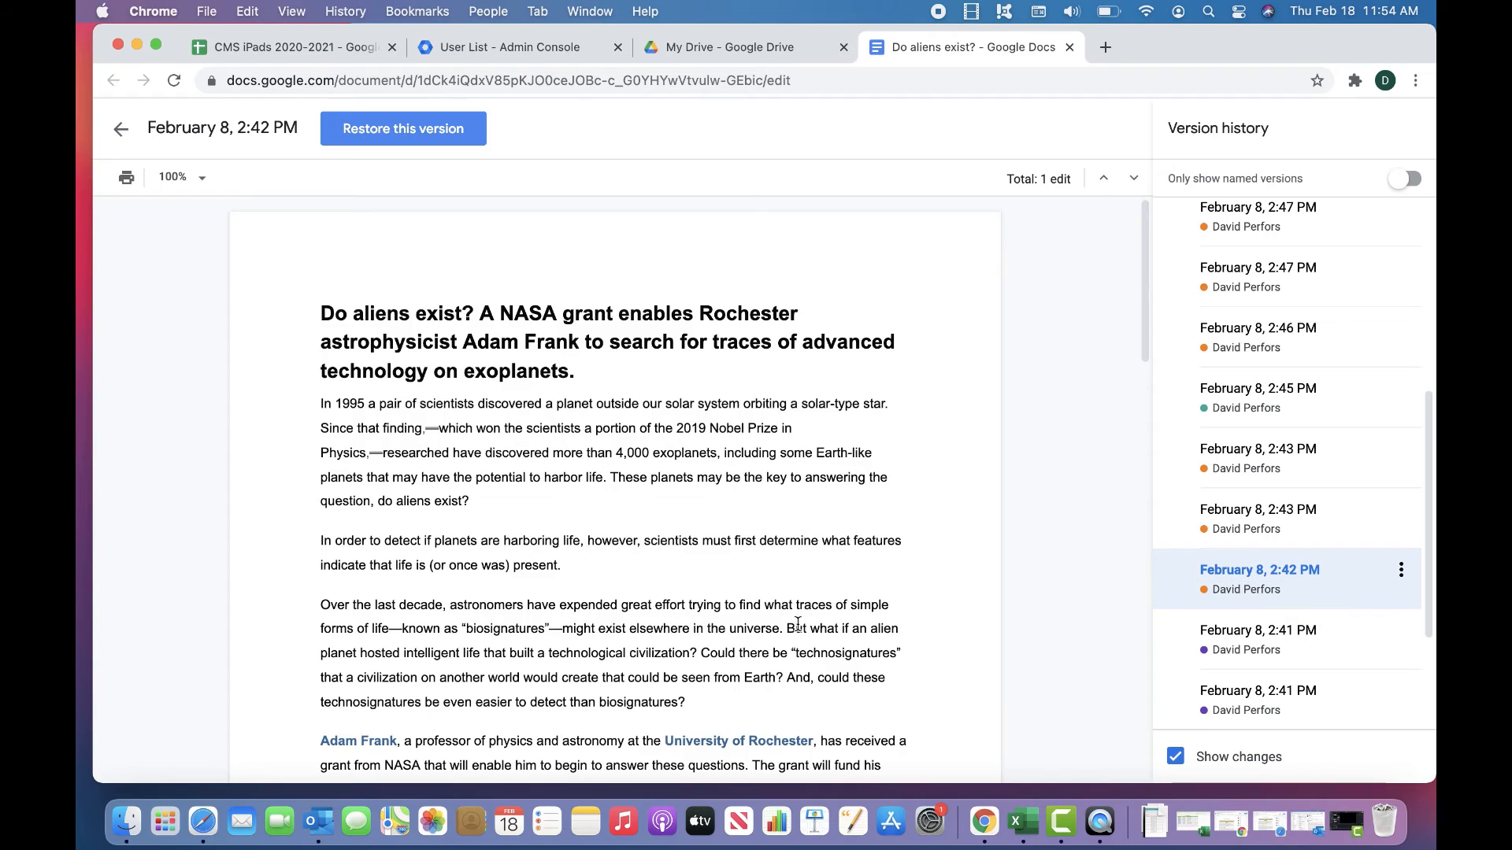
pyautogui.scroll(-12, 797, 624)
pyautogui.scroll(-4, 798, 624)
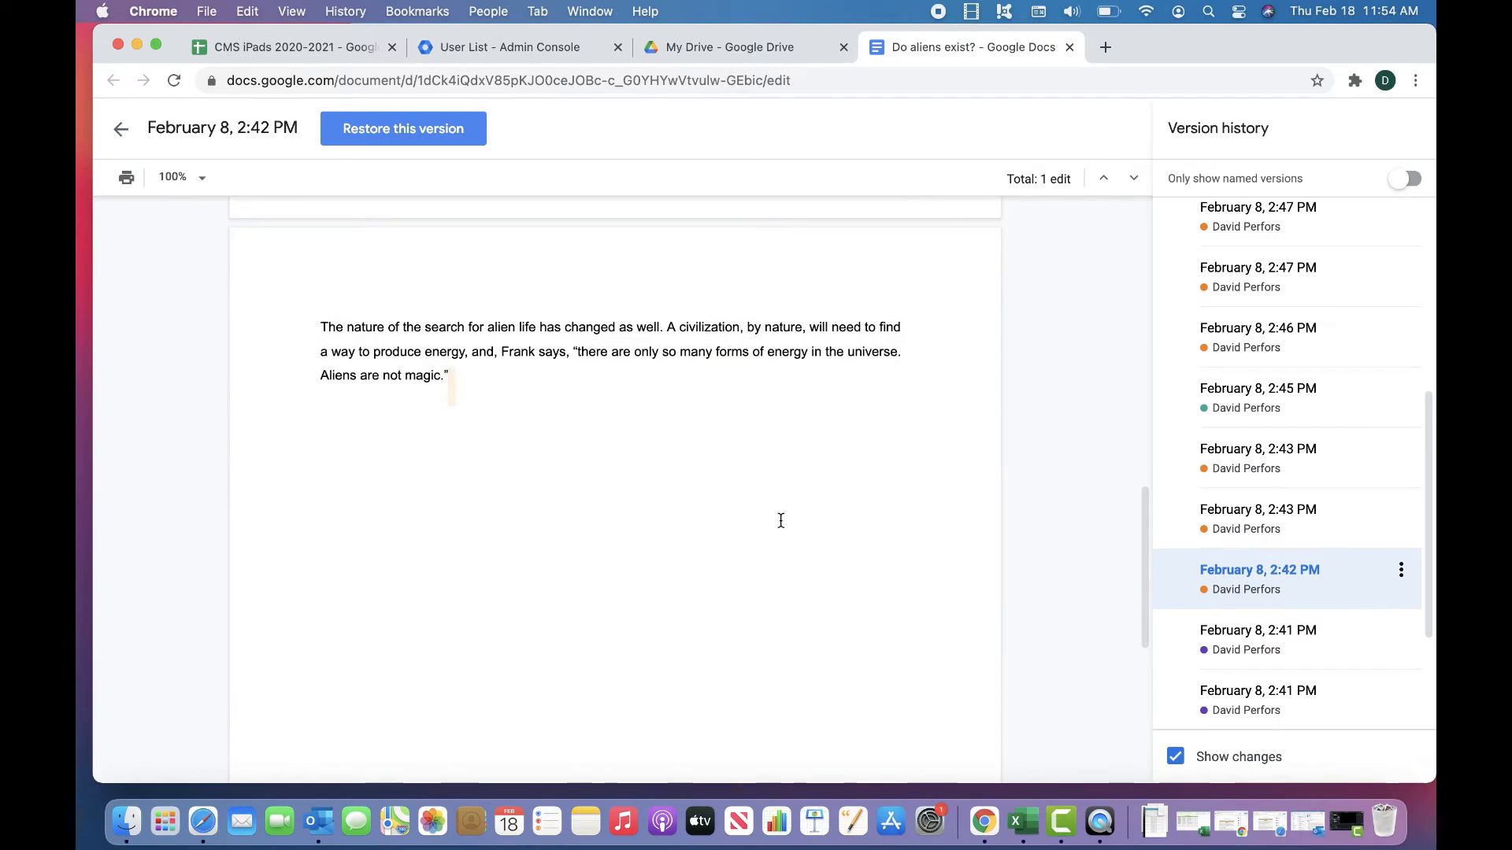
# Review the edits in both February 8, 2:43 PM versions, starting with the earlier one.
pyautogui.click(1234, 516)
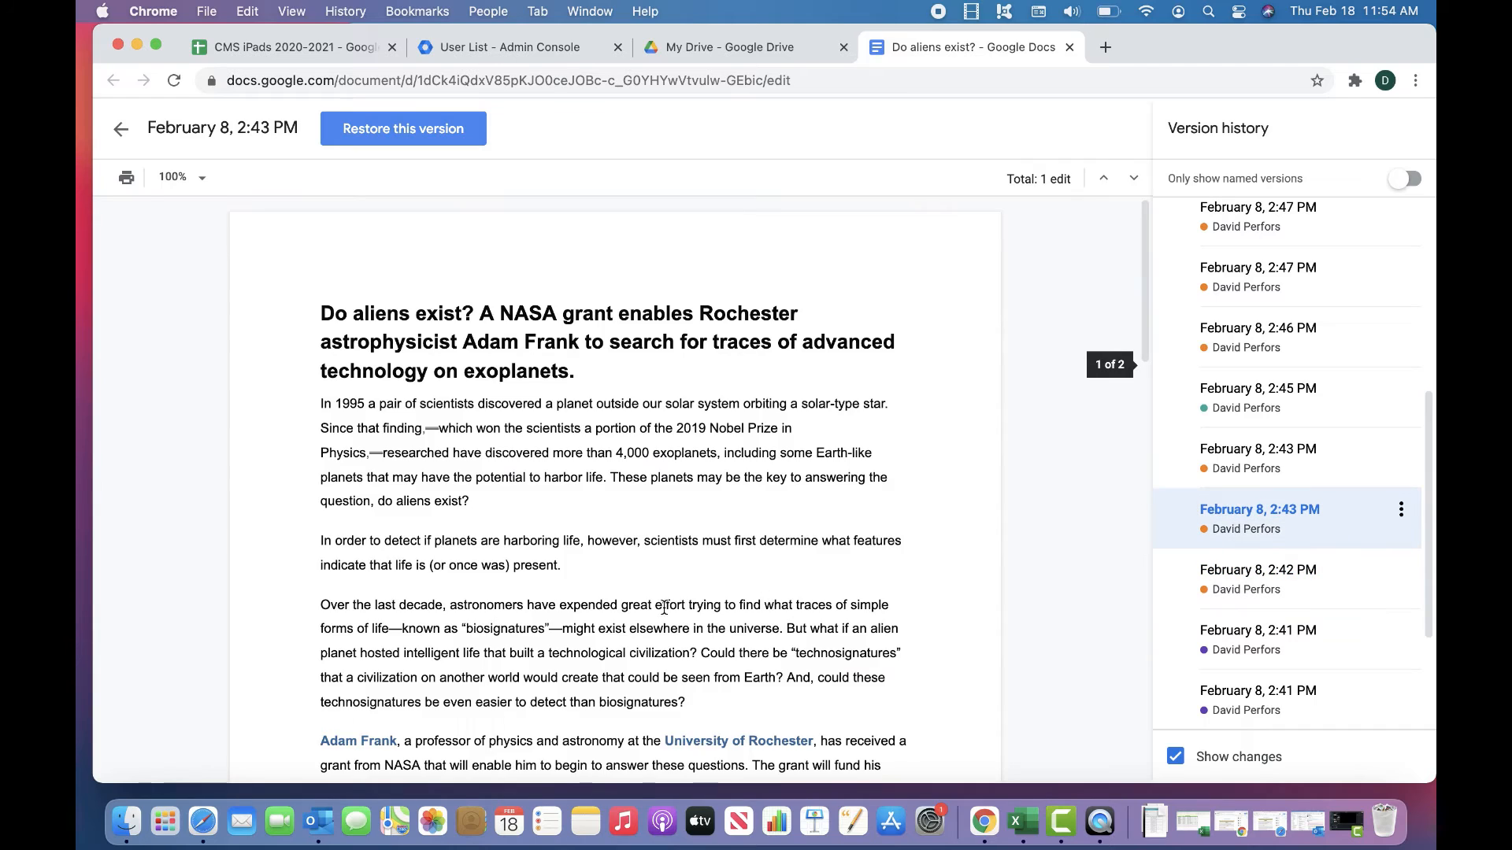
pyautogui.scroll(-15, 664, 607)
pyautogui.scroll(-1, 664, 607)
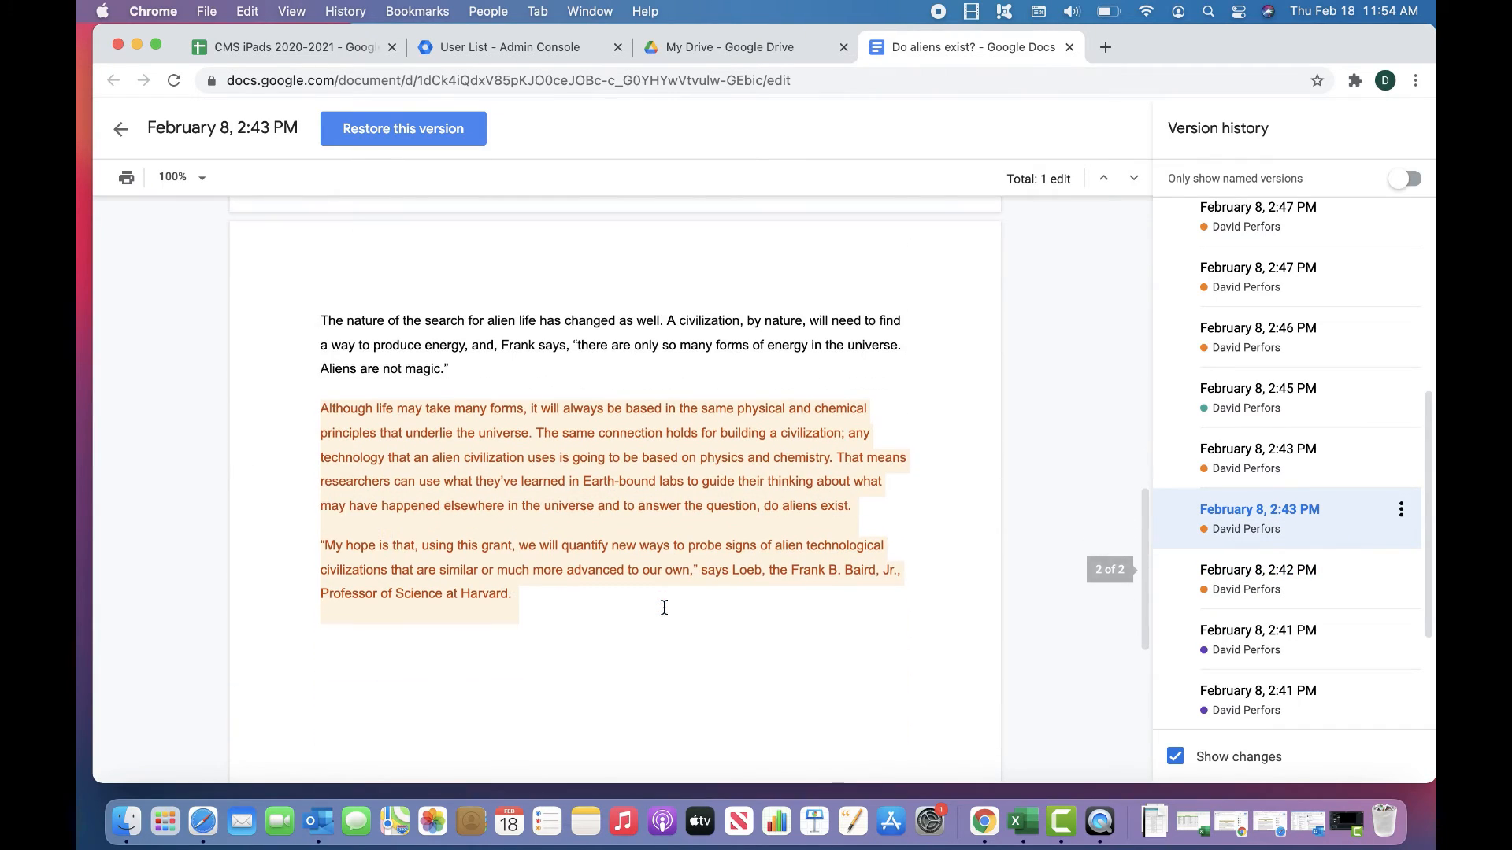
pyautogui.click(1290, 452)
pyautogui.scroll(-15, 788, 569)
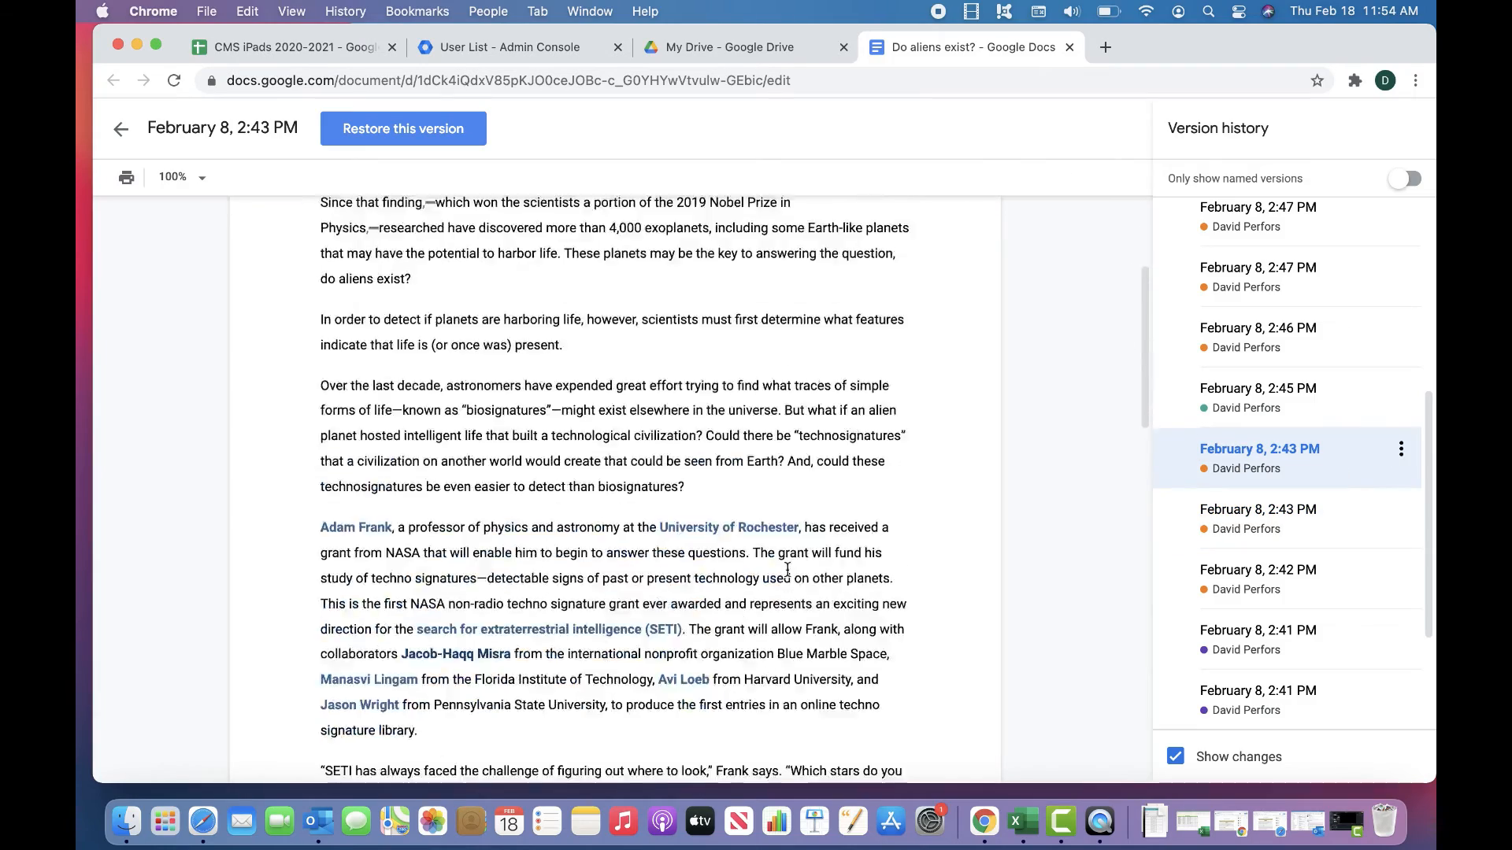
pyautogui.scroll(3, 787, 569)
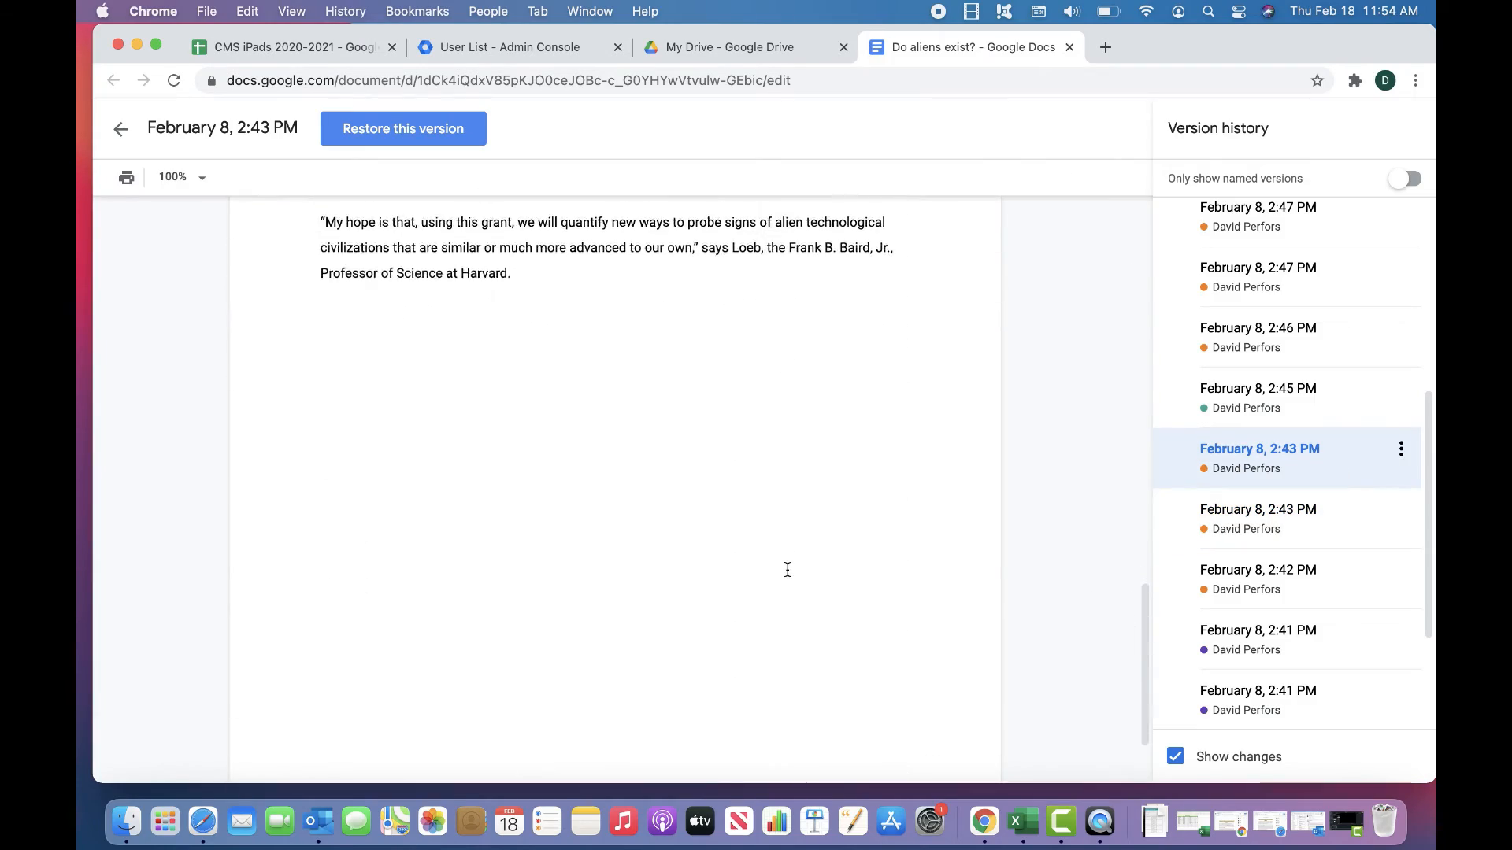
# Review the changes in the February 8, 2:45 PM and 2:46 PM versions.
pyautogui.click(1244, 386)
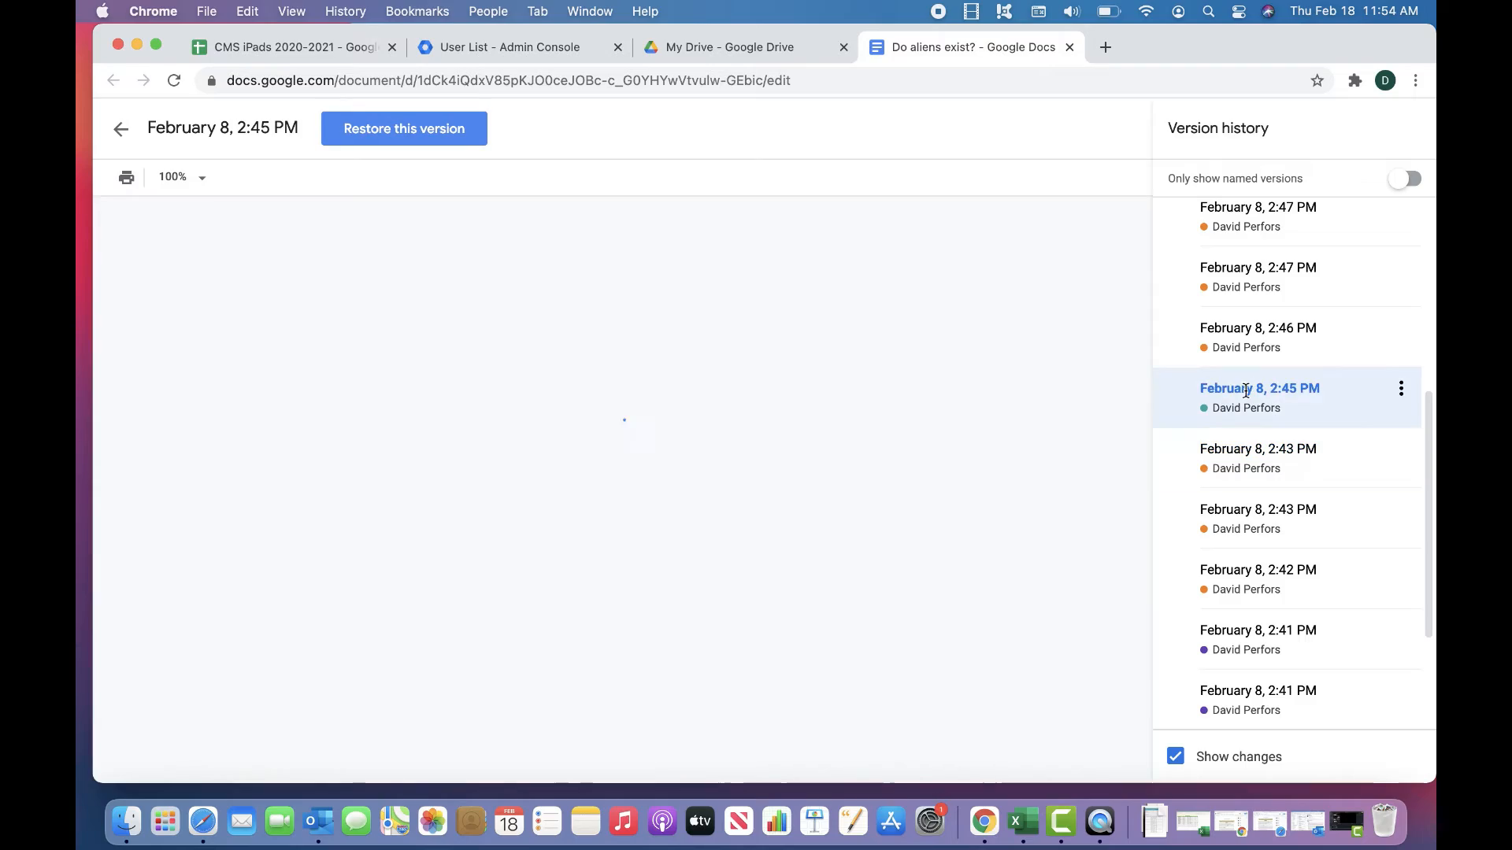
pyautogui.scroll(-3, 793, 466)
pyautogui.scroll(-10, 793, 466)
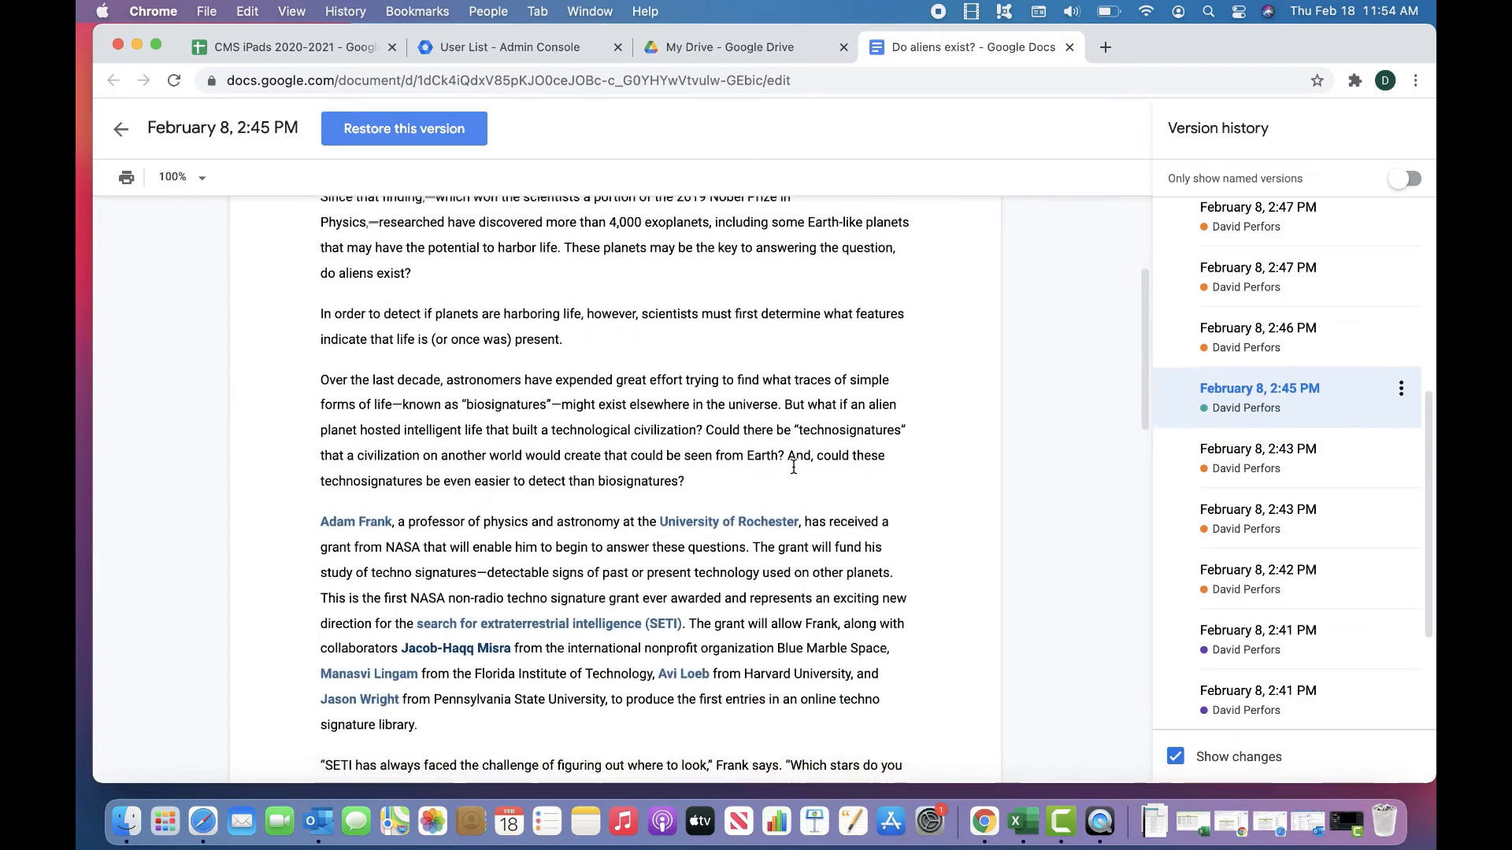
pyautogui.scroll(-5, 793, 466)
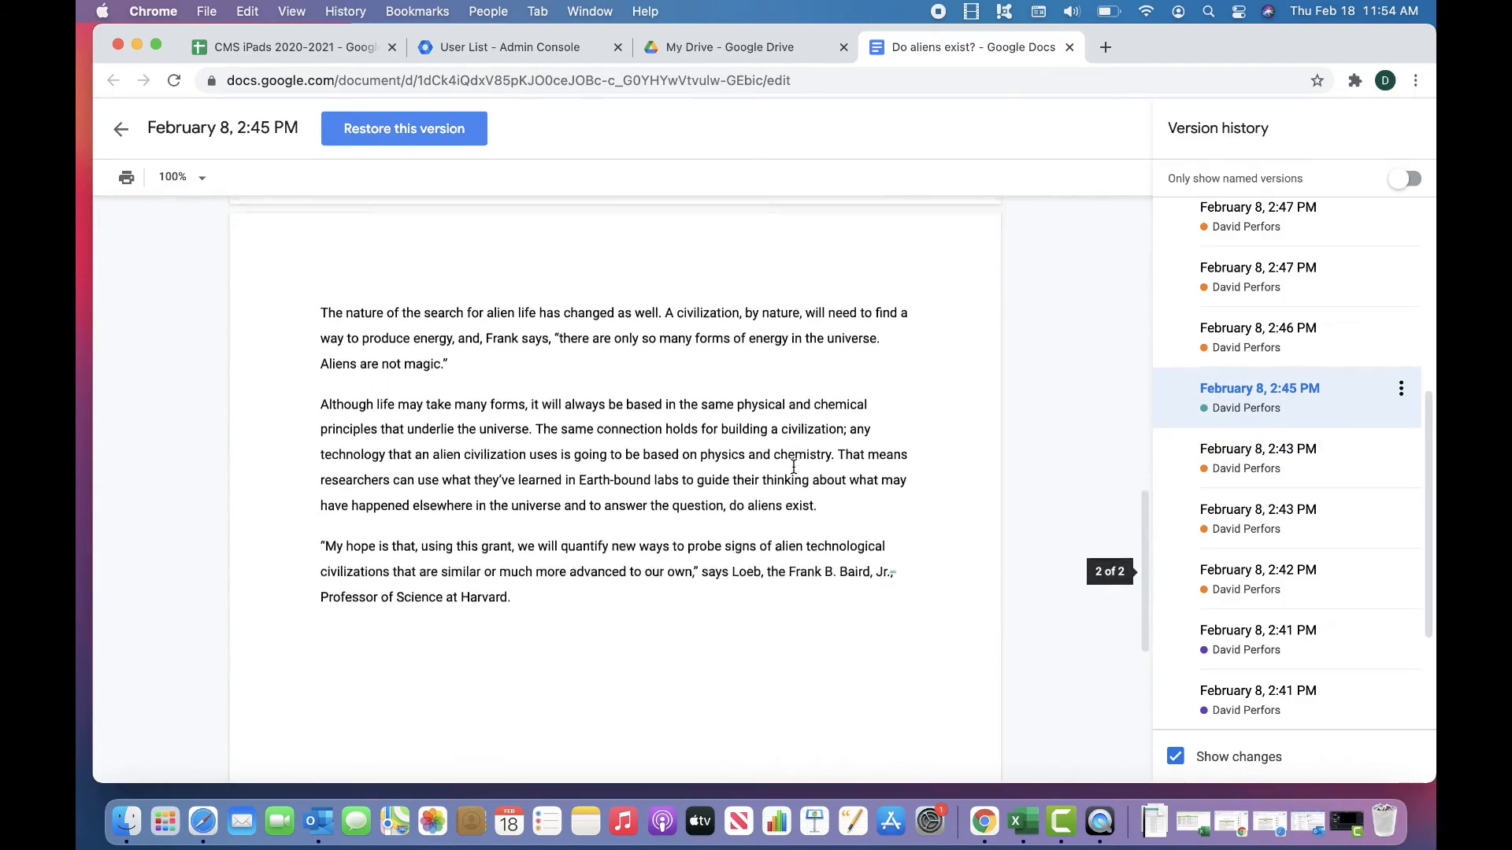
pyautogui.scroll(10, 793, 467)
pyautogui.scroll(6, 793, 466)
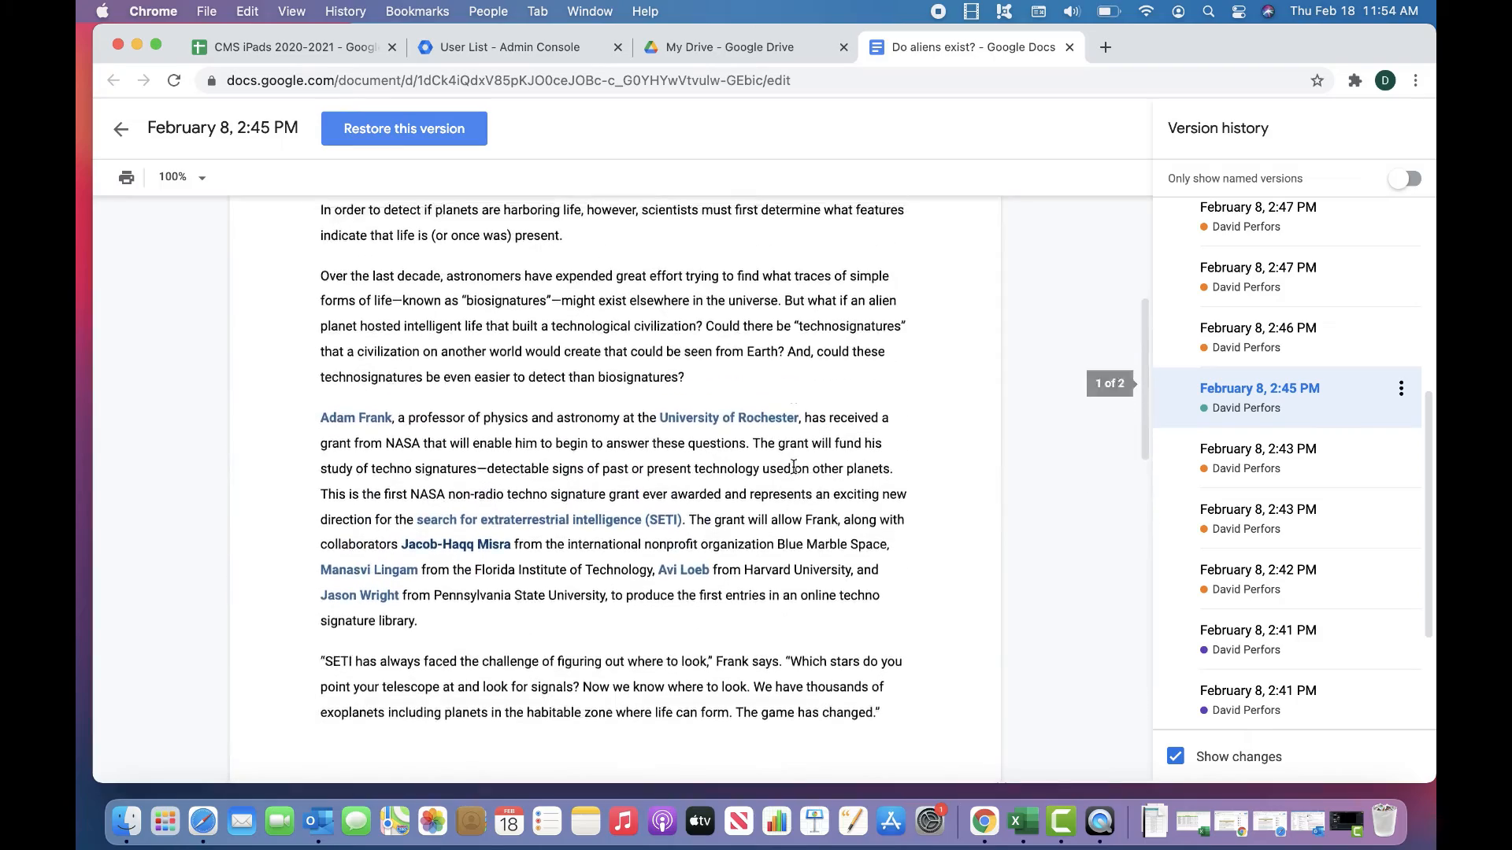
pyautogui.click(1258, 341)
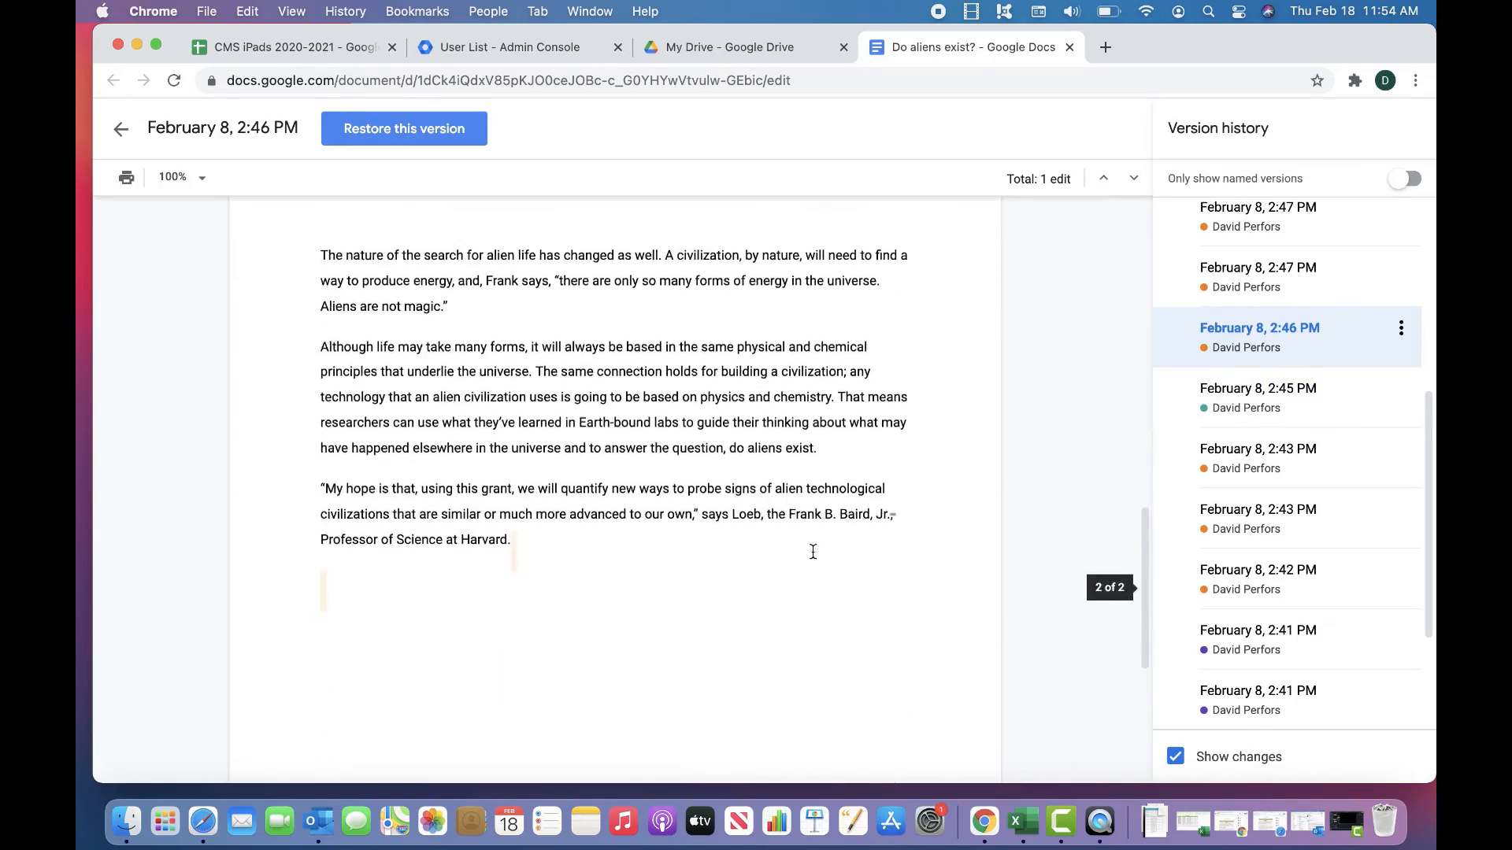
# Name the February 8, 2:47 PM version that contains the alien image "Picture".
pyautogui.click(1290, 275)
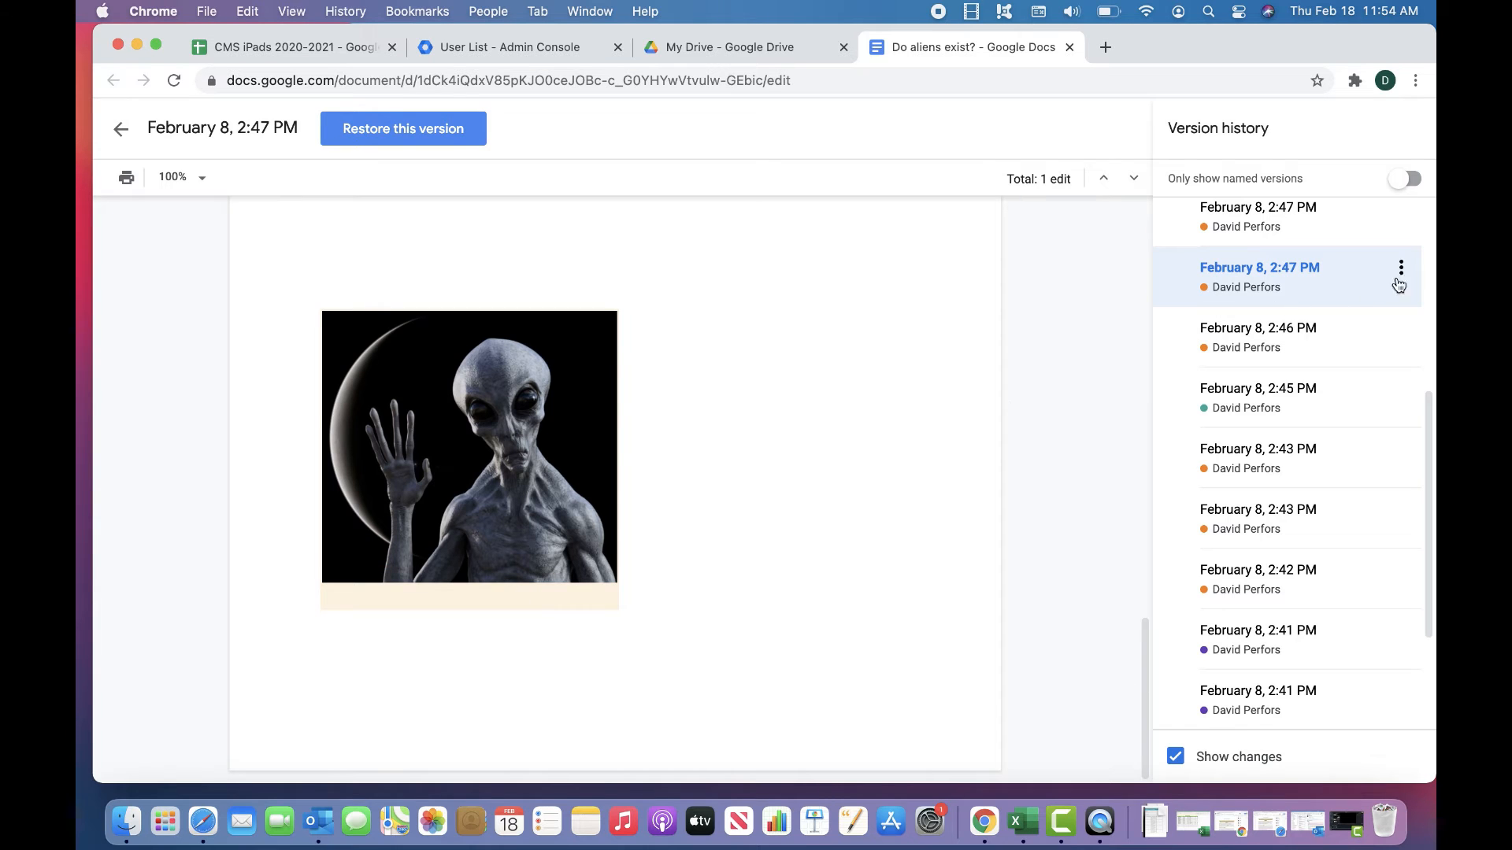
pyautogui.click(1402, 270)
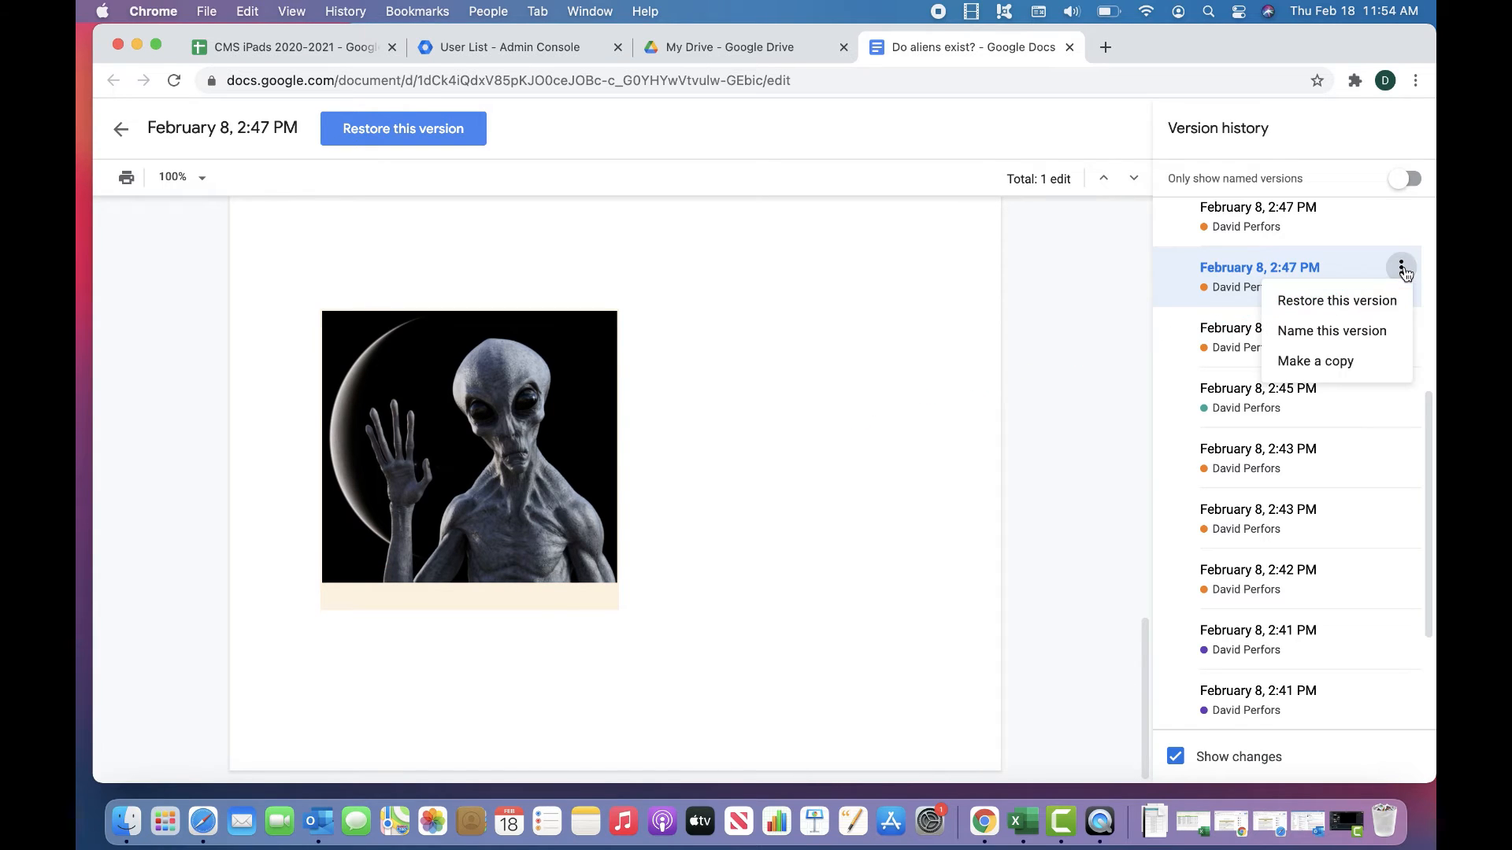
pyautogui.click(1334, 331)
pyautogui.write('P')
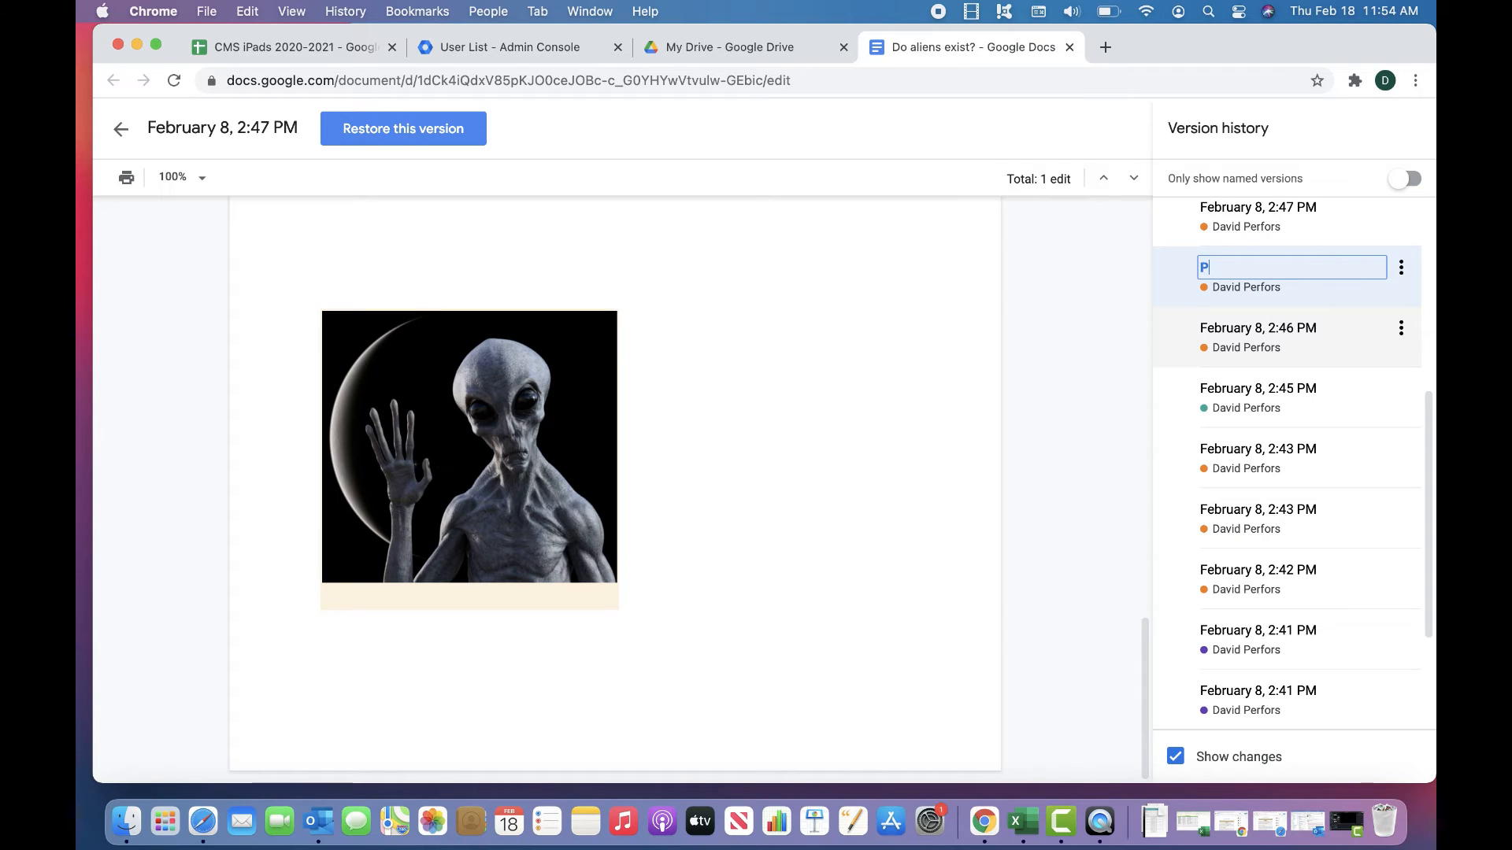
pyautogui.write('icture')
pyautogui.press('Return')
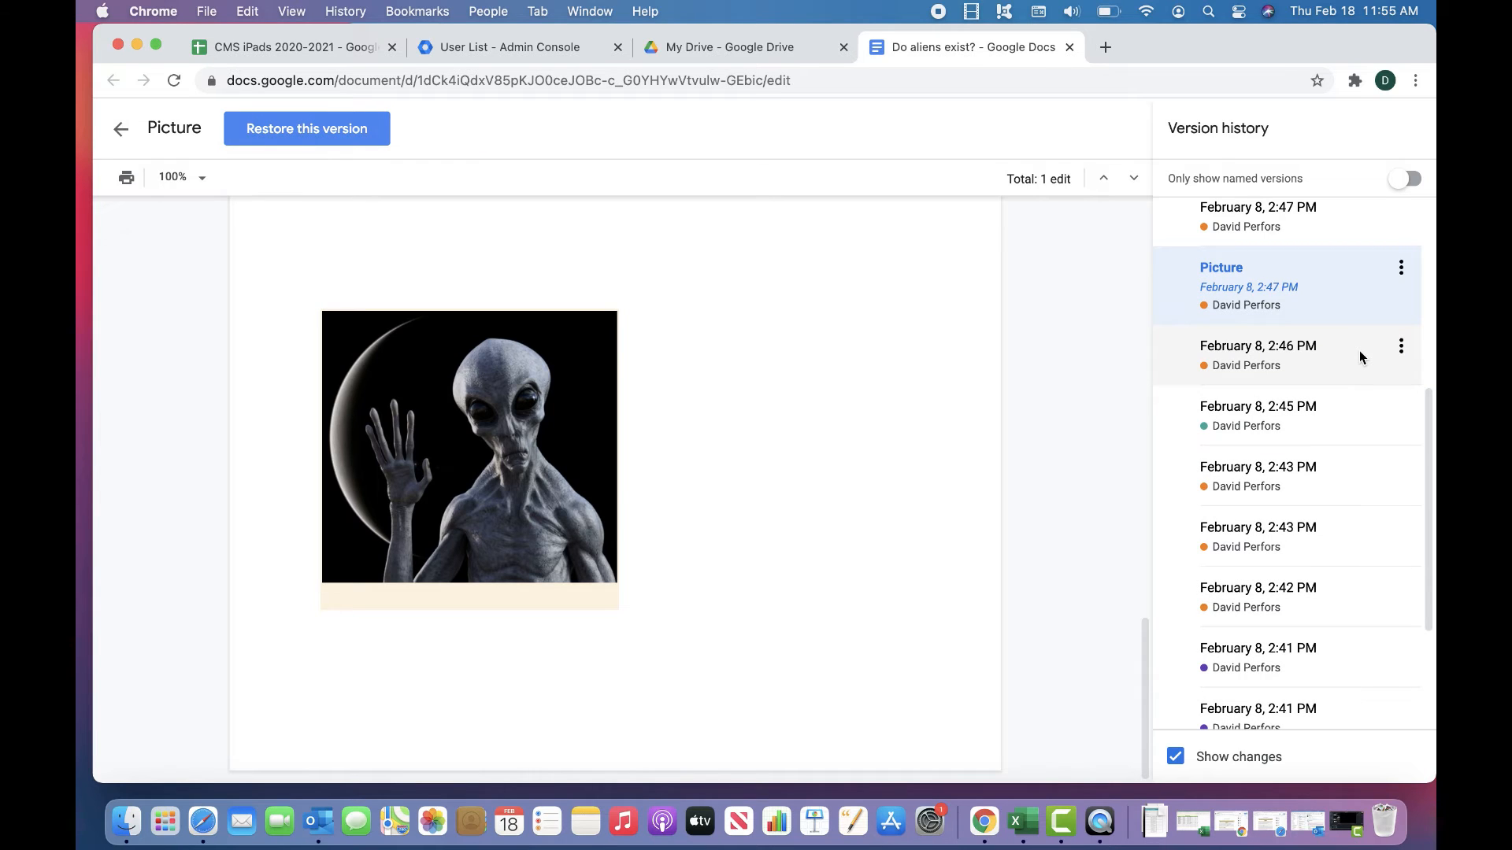
# Check the actions available for the "Picture" version and return to the document.
pyautogui.click(1401, 268)
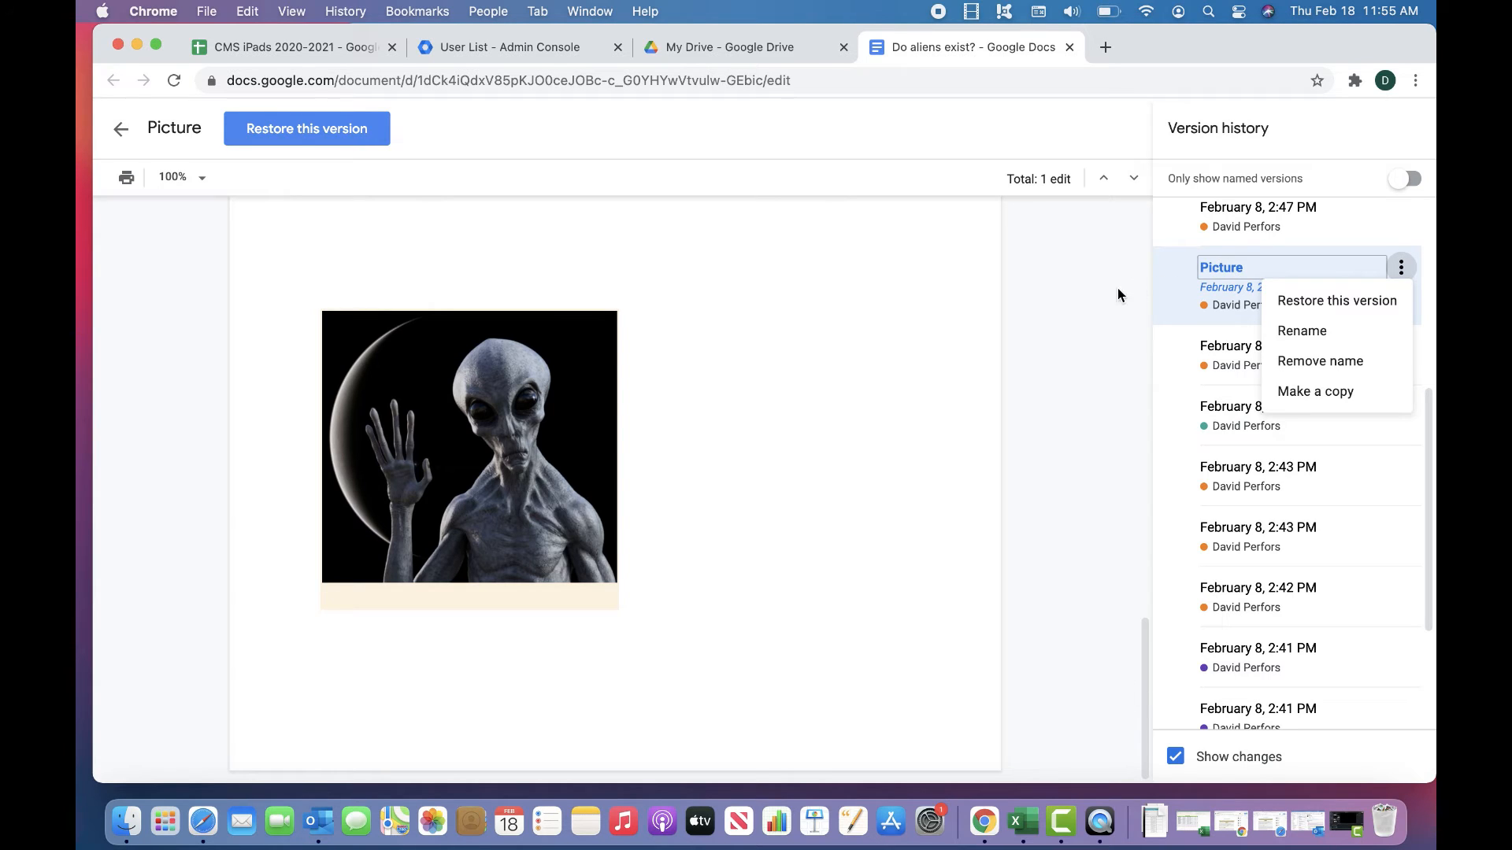
pyautogui.click(1071, 293)
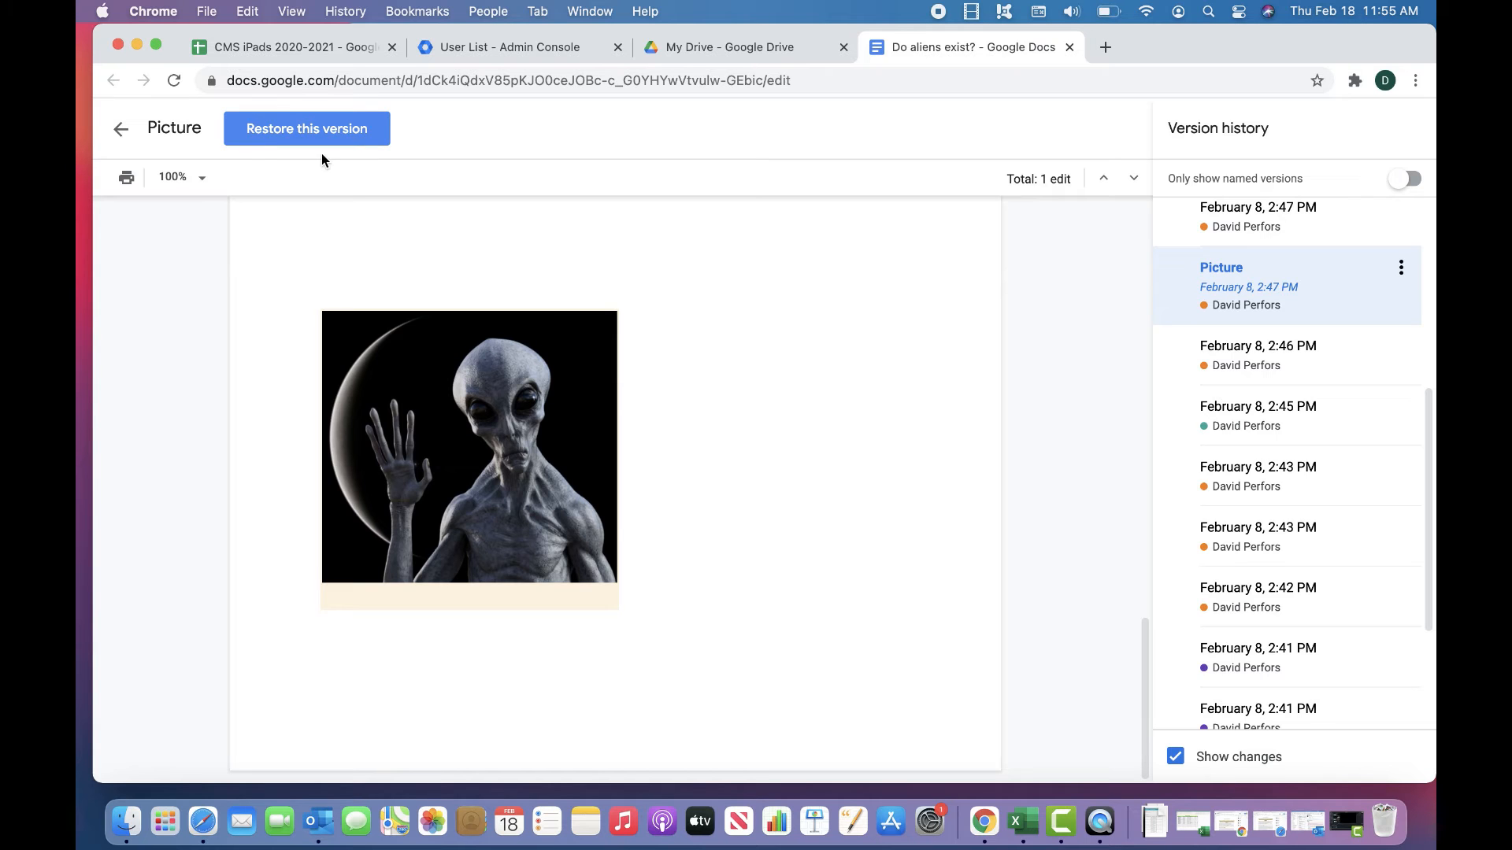
pyautogui.click(122, 134)
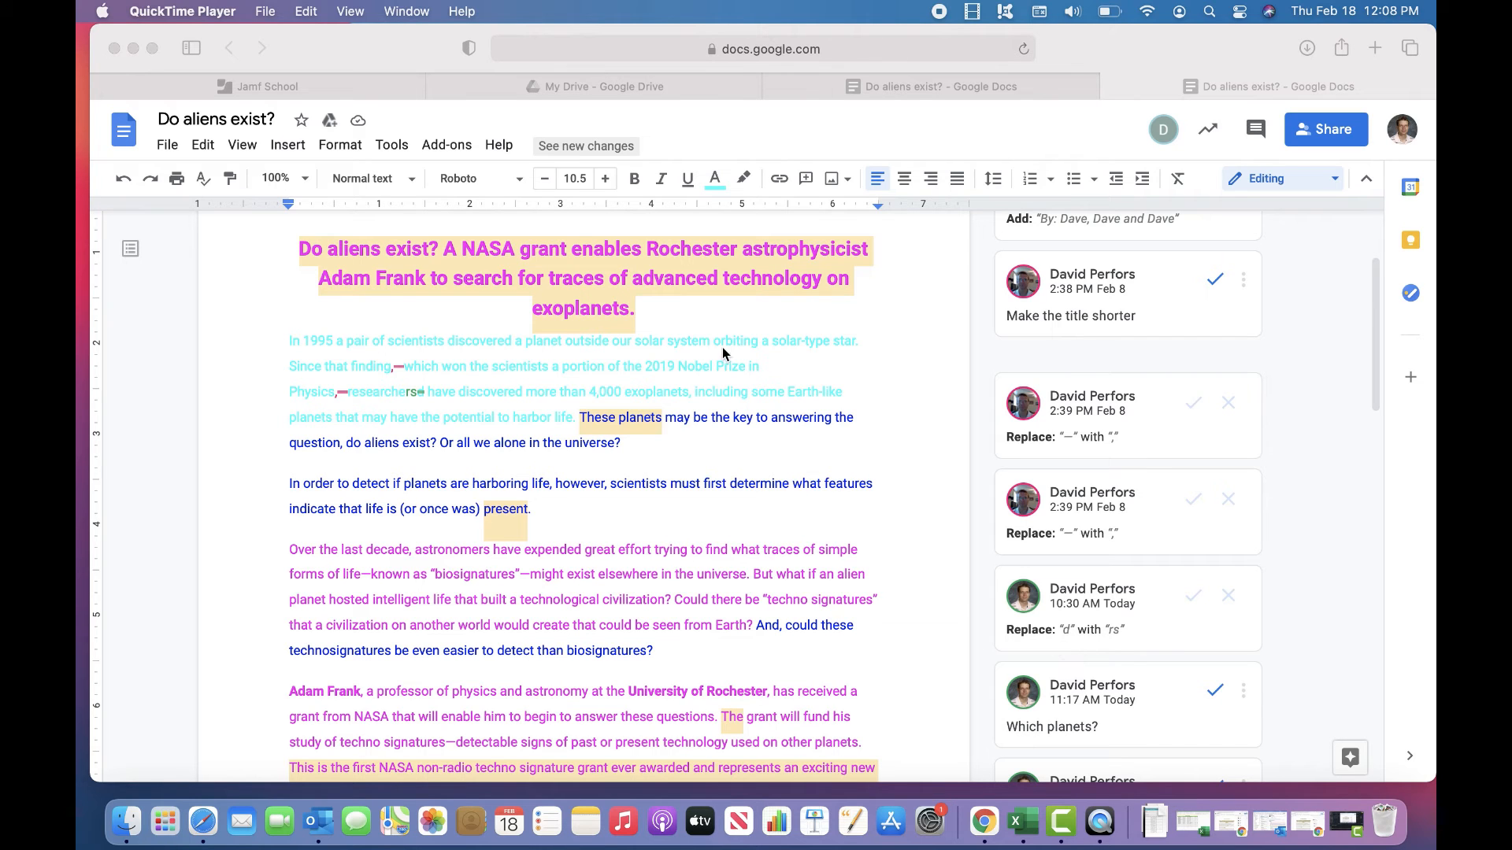
# Examine the text colors used for the byline, title and body paragraphs of the document.
pyautogui.scroll(-2, 651, 575)
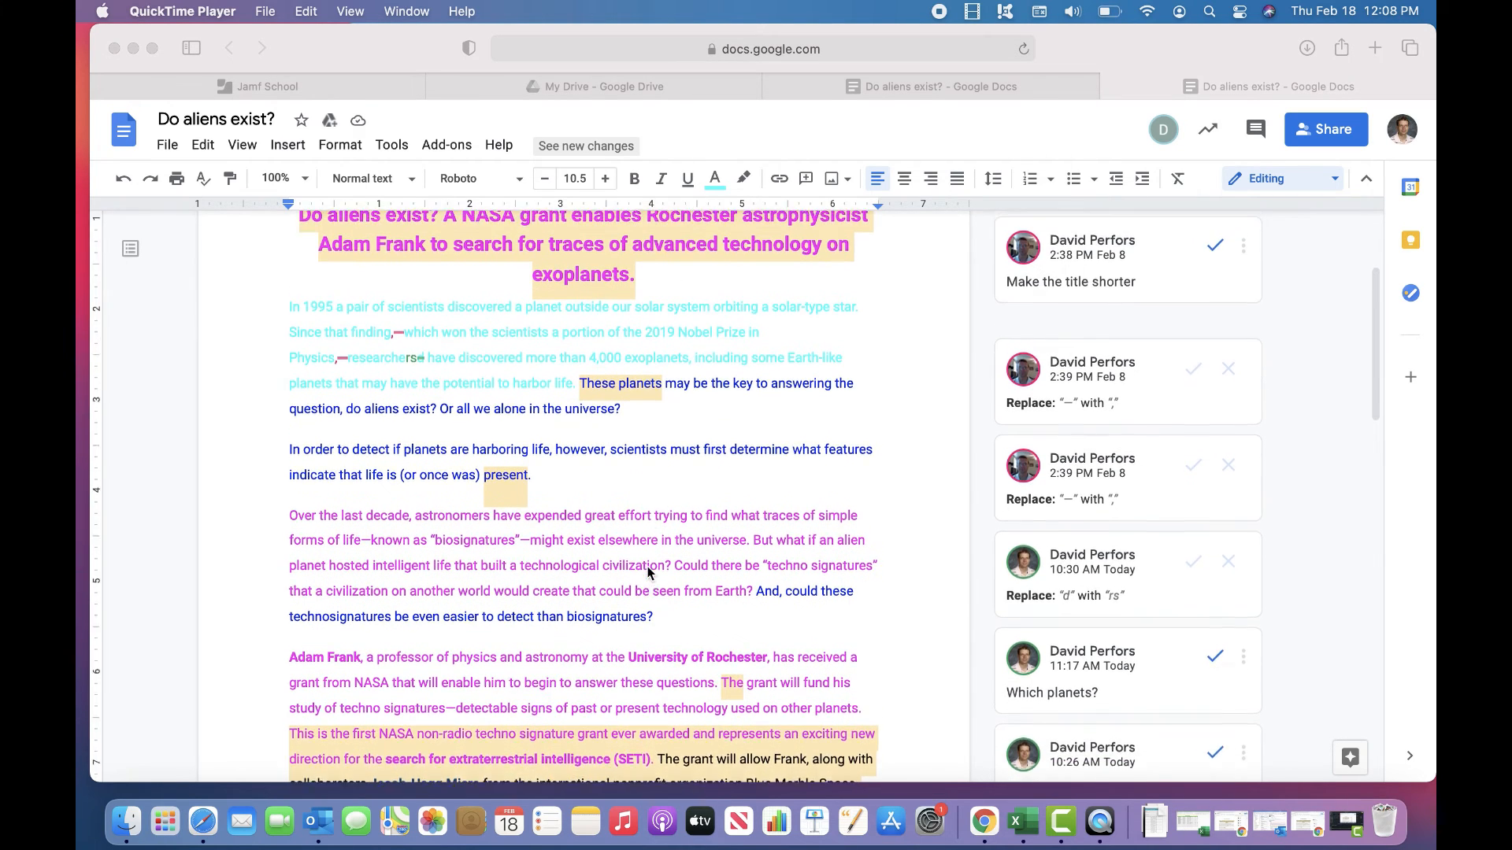
pyautogui.scroll(2, 651, 574)
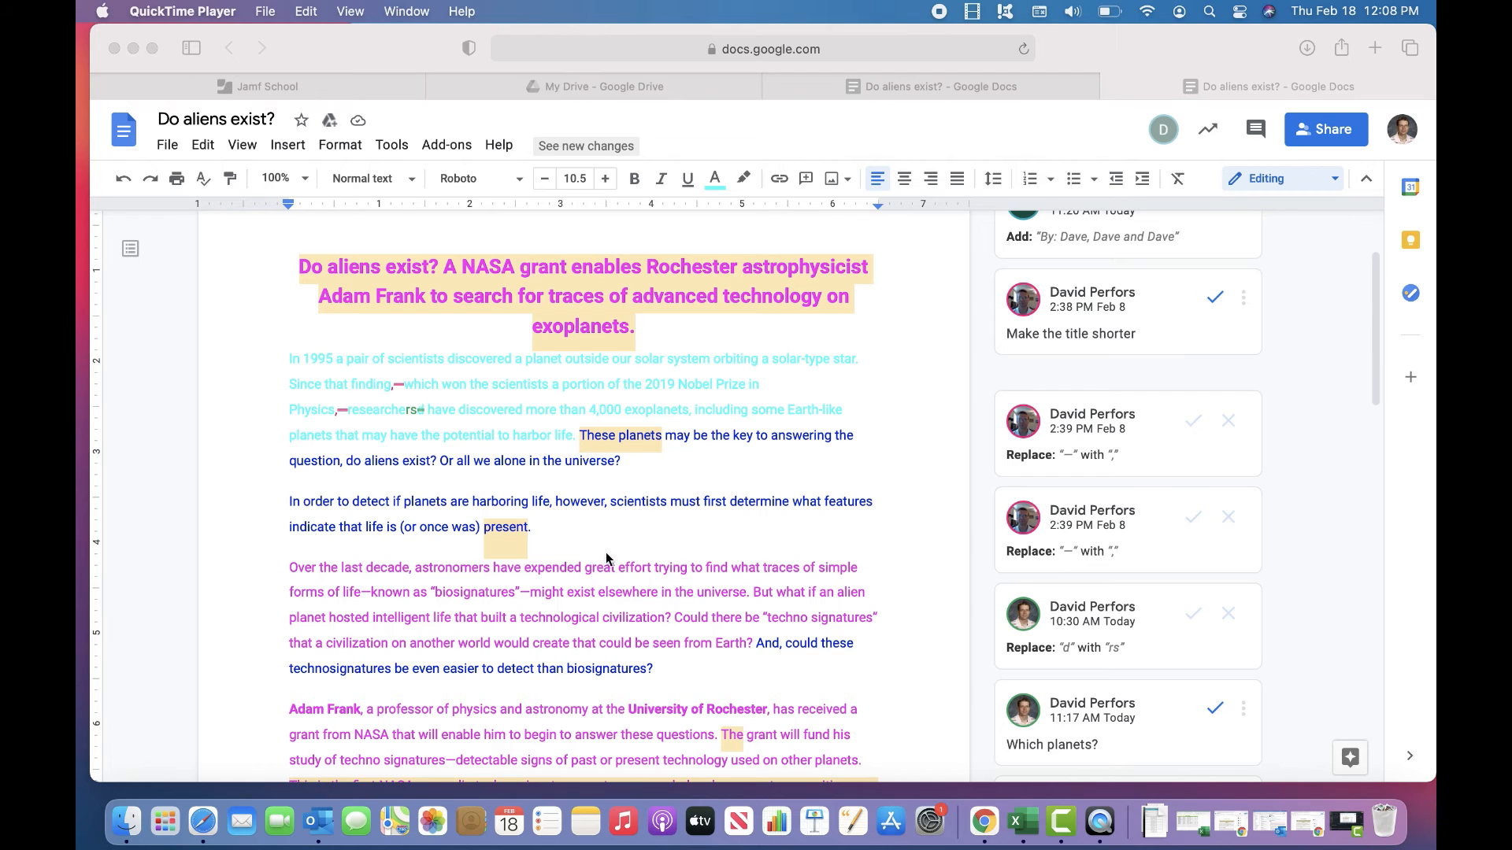
pyautogui.scroll(-1, 614, 590)
pyautogui.scroll(2, 616, 589)
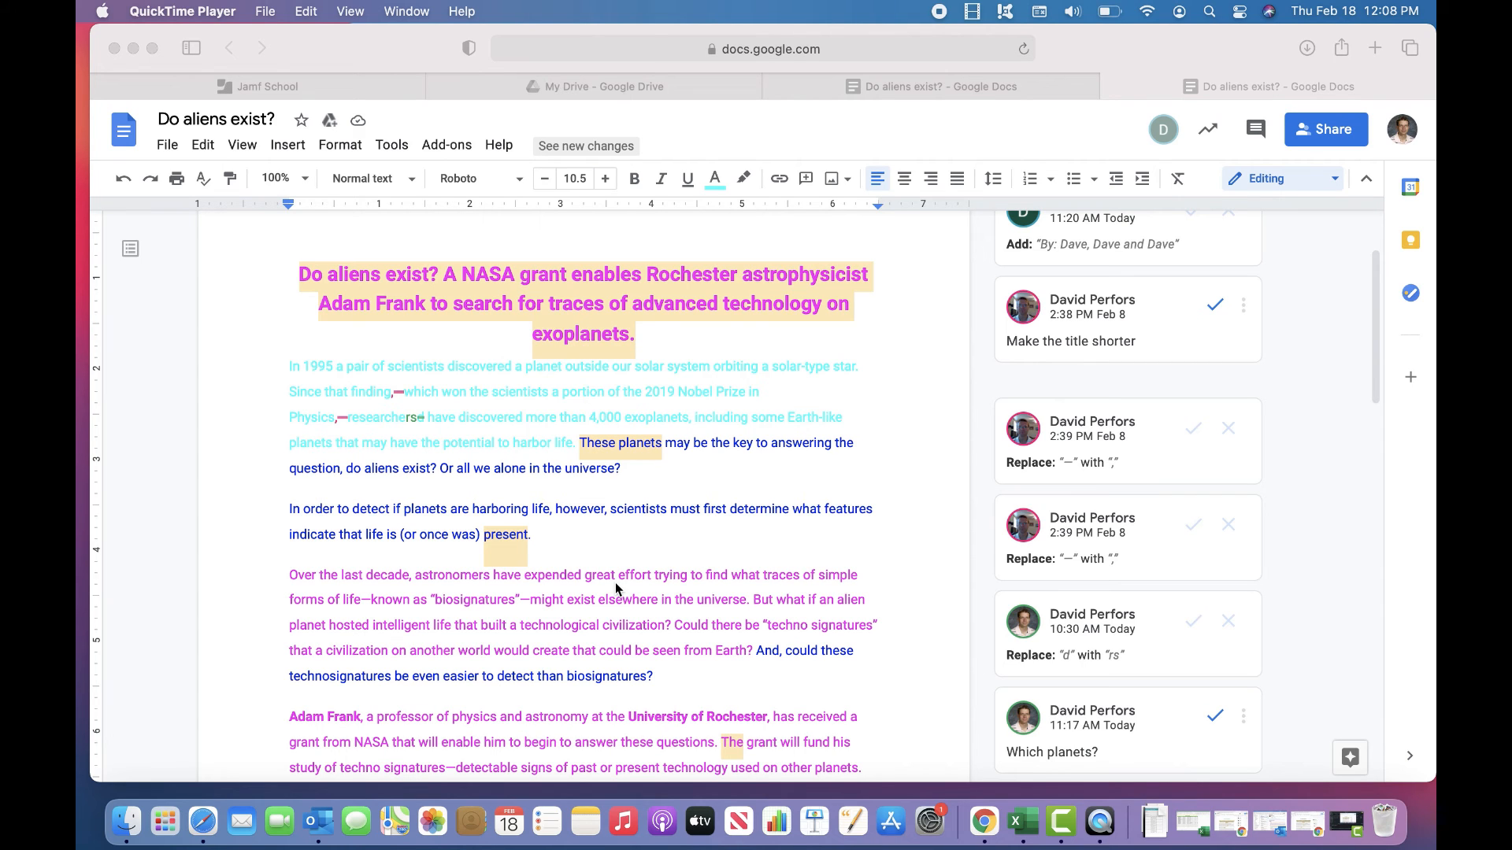
pyautogui.scroll(-1, 616, 588)
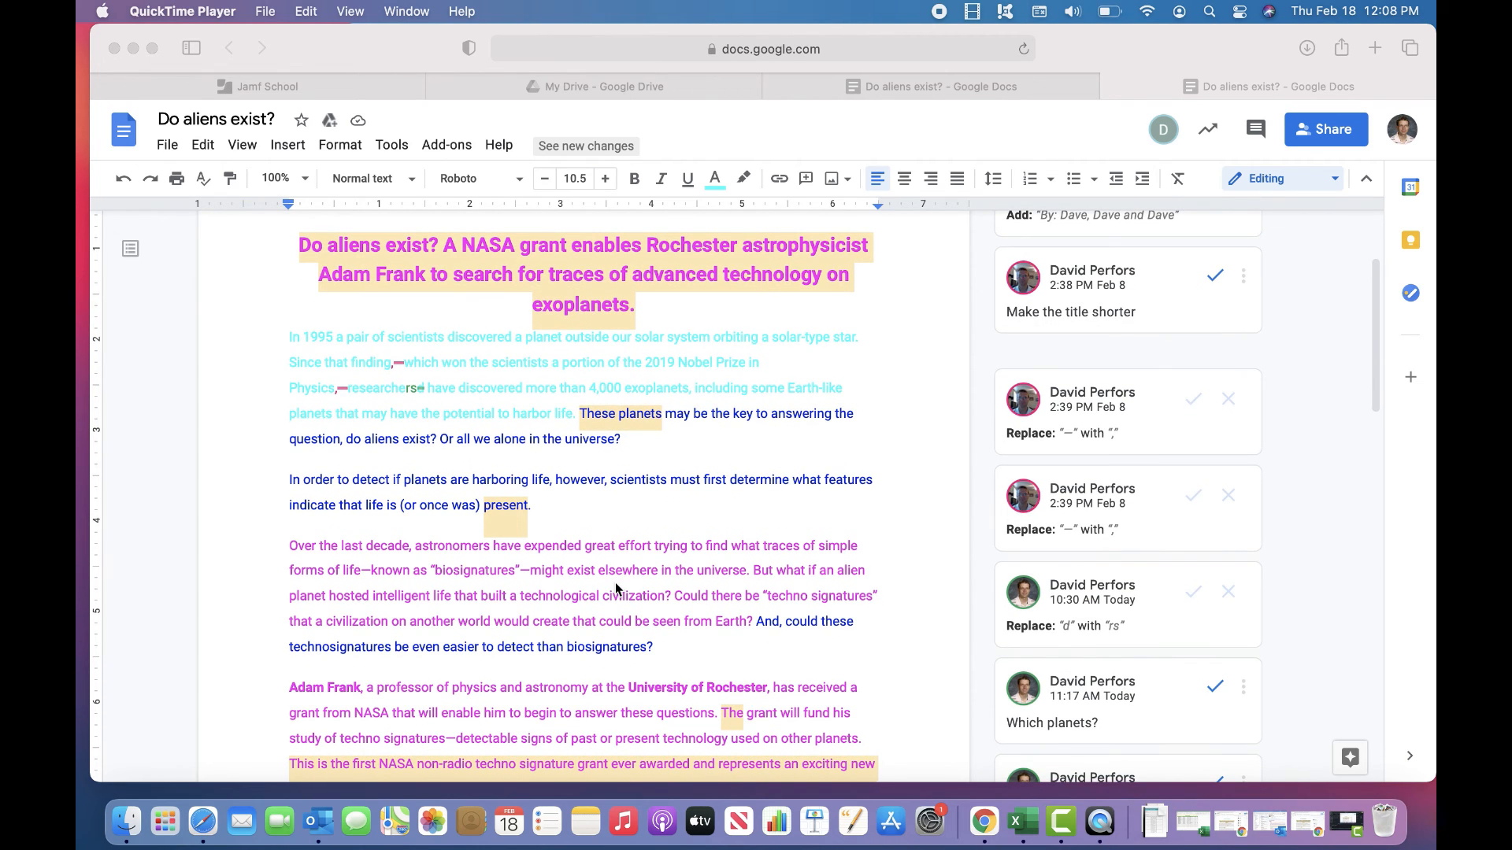
pyautogui.scroll(-2, 616, 588)
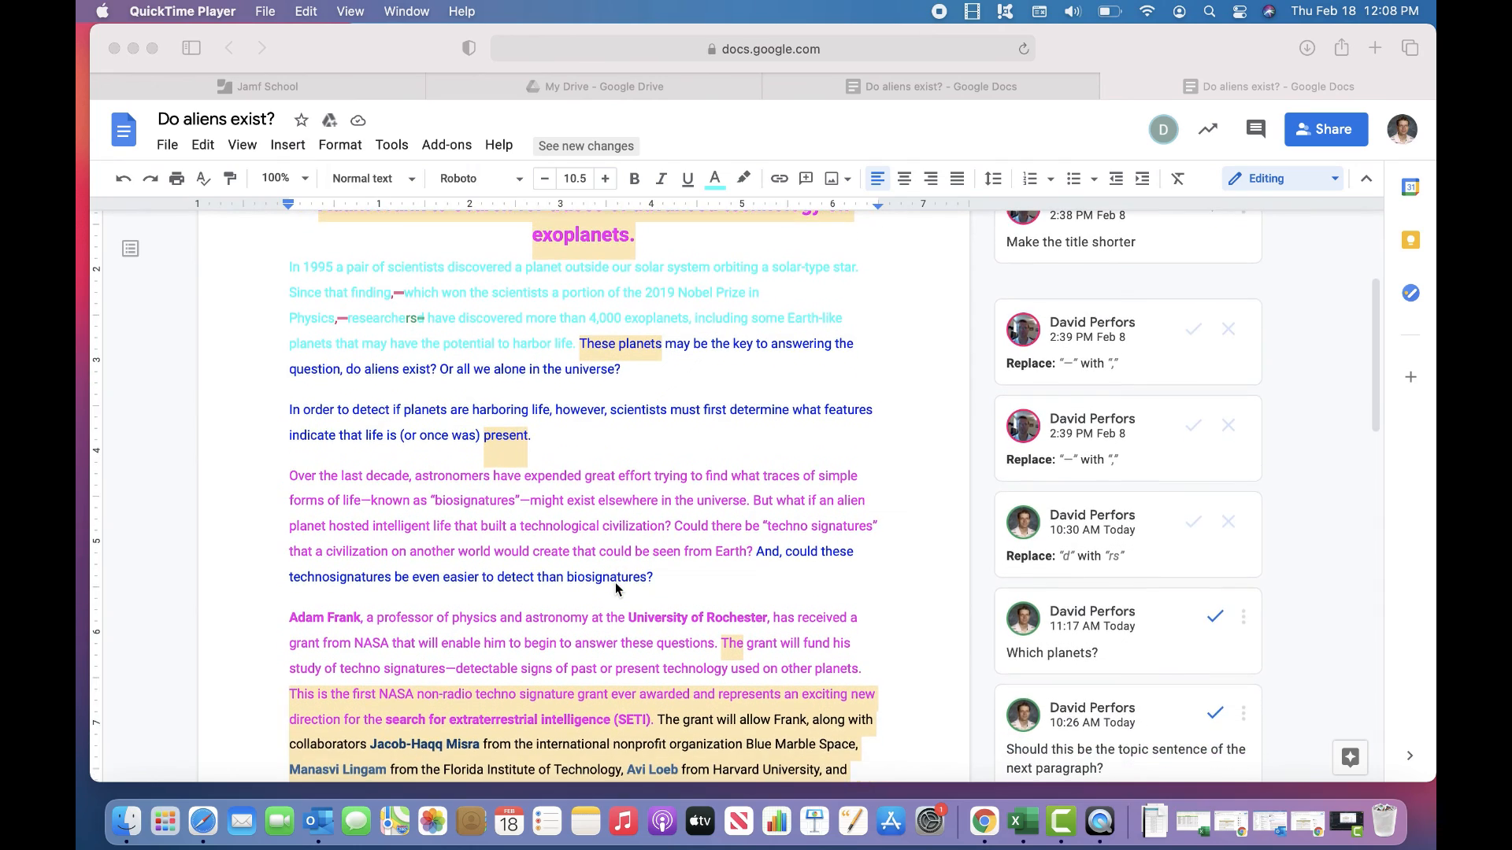
pyautogui.scroll(1, 616, 588)
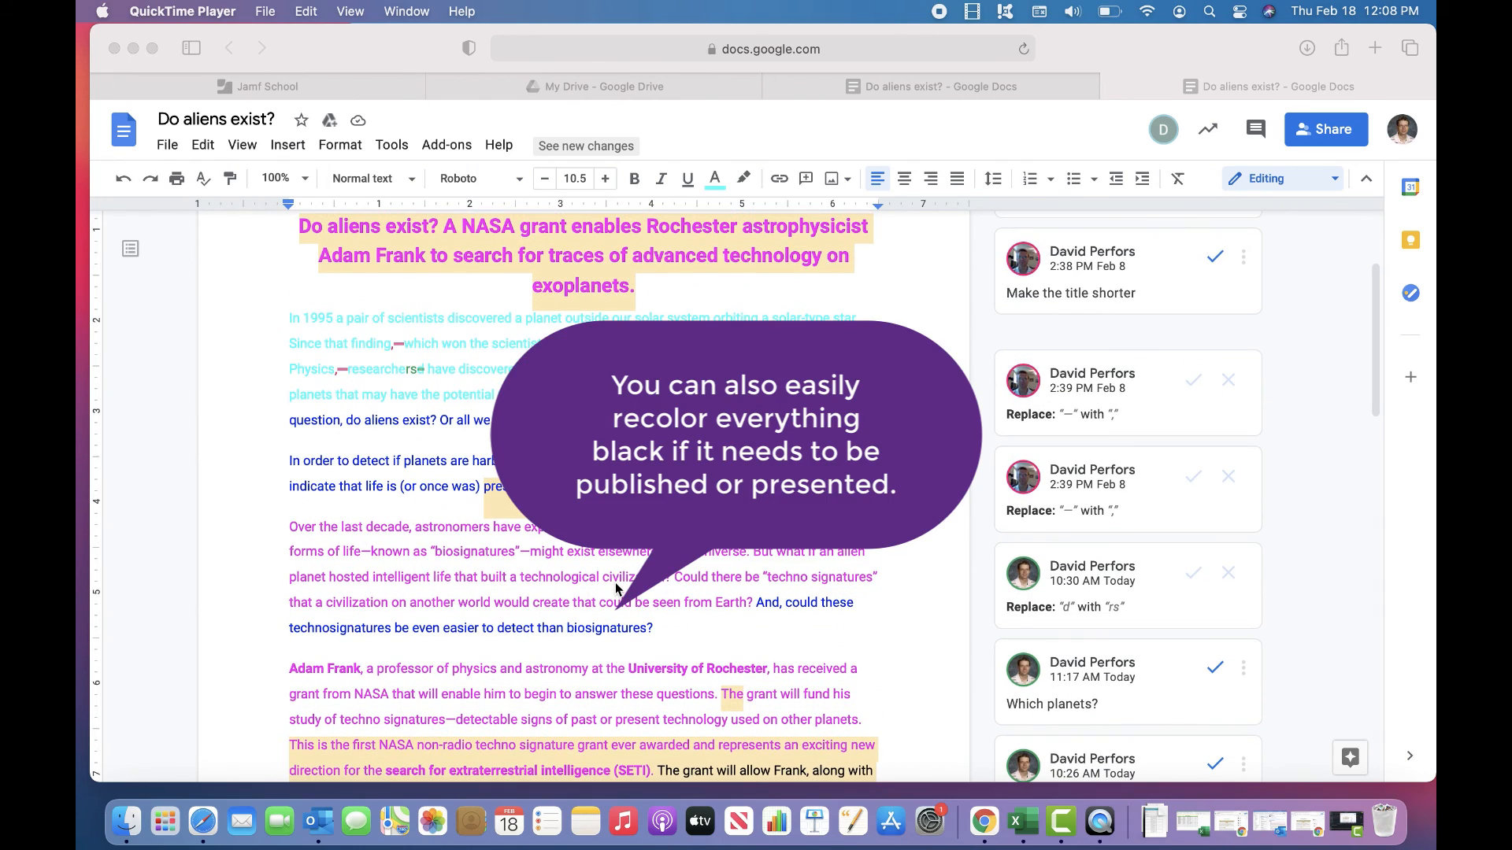
pyautogui.scroll(5, 616, 588)
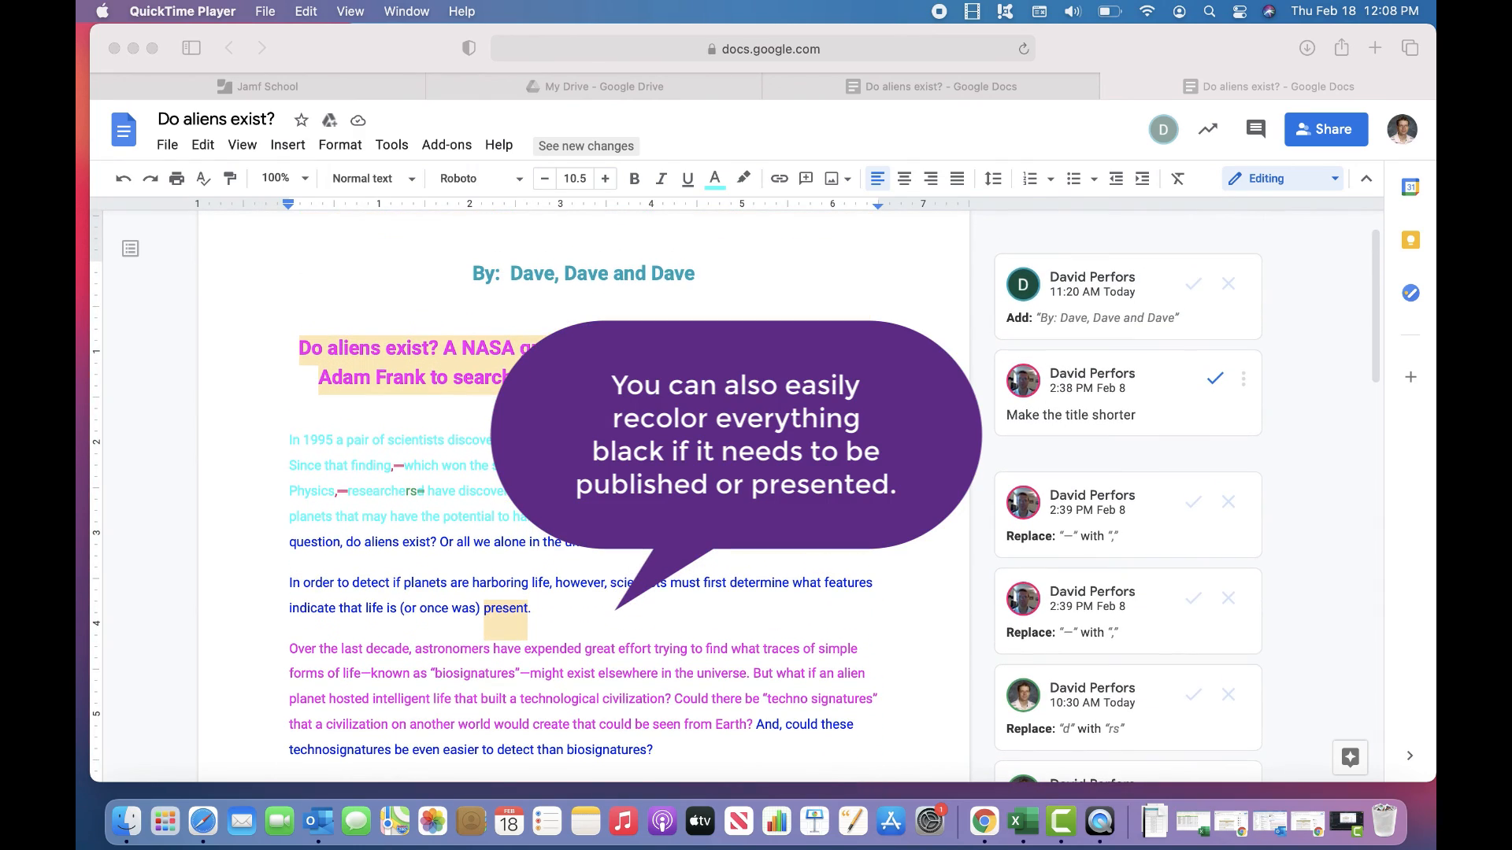